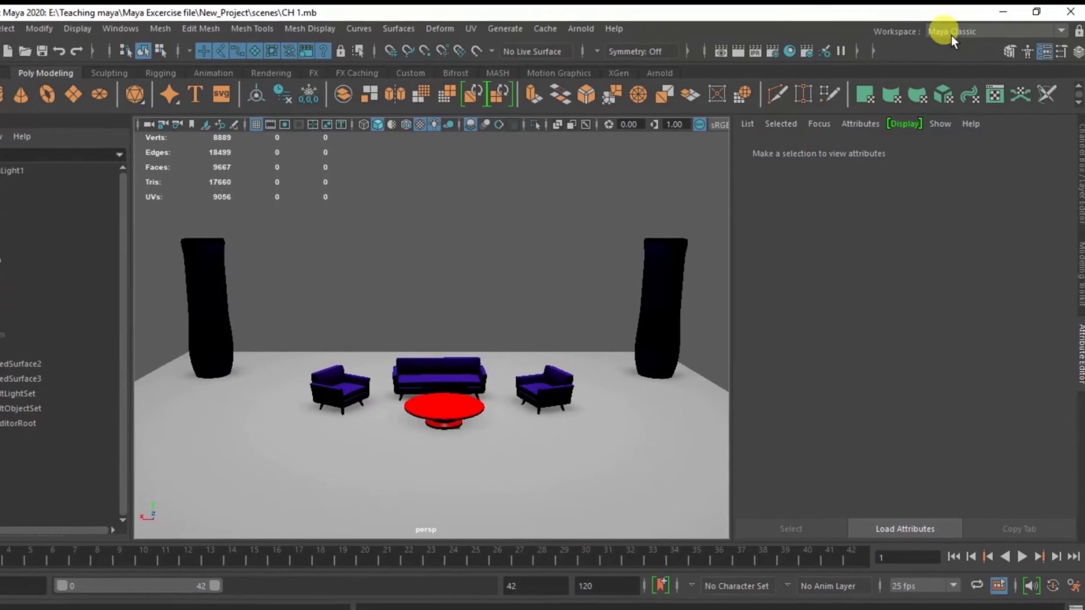
Switch the workspace from Maya Classic to Modeling - Standard
{"action": "left_click", "coordinate": [952, 34]}
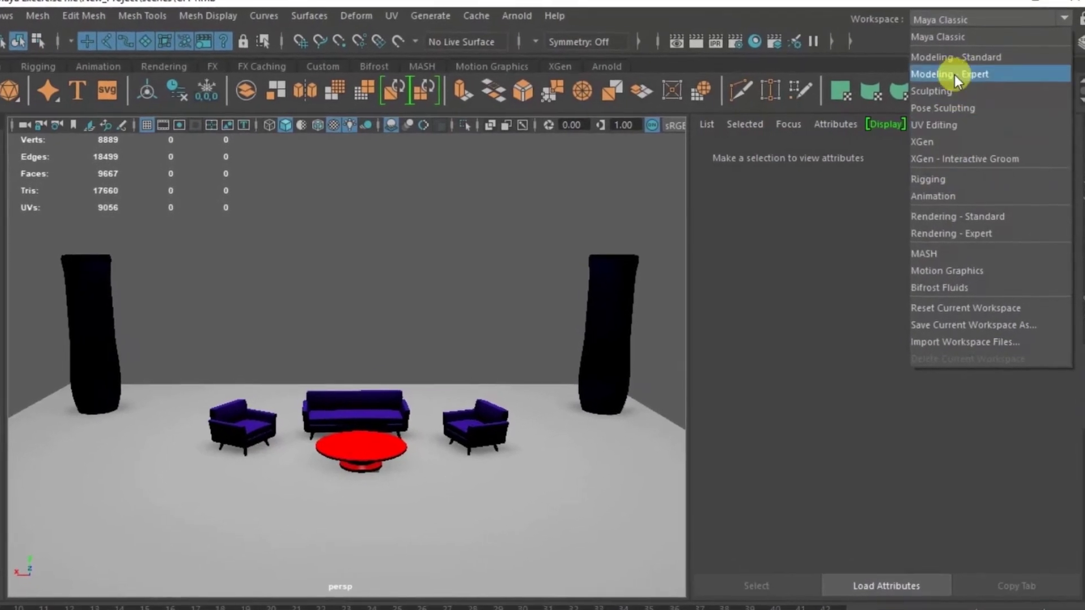
{"action": "left_click", "coordinate": [941, 37]}
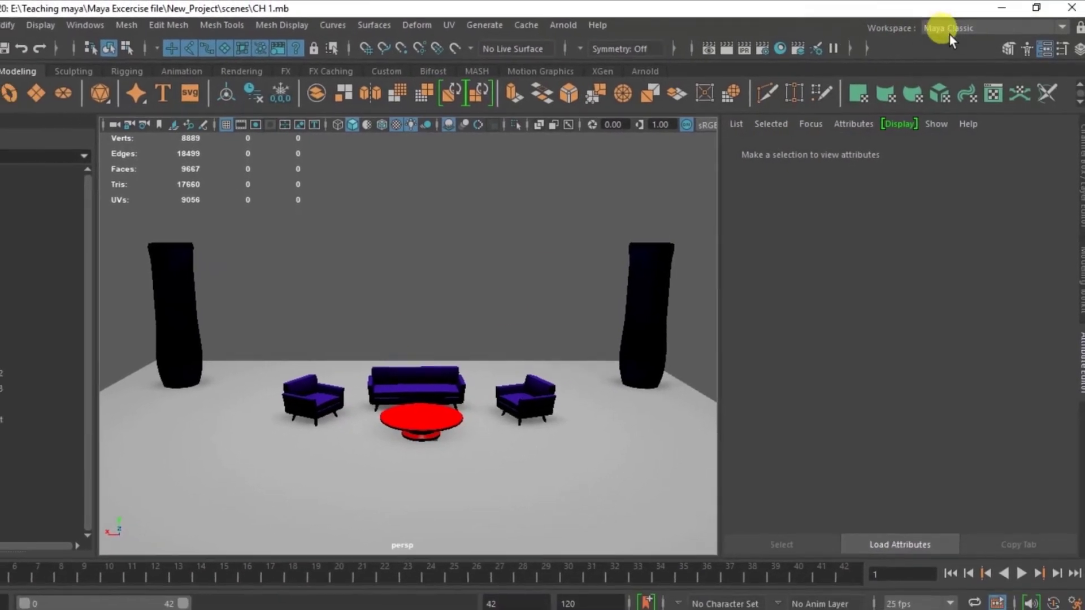
{"action": "left_click", "coordinate": [950, 27]}
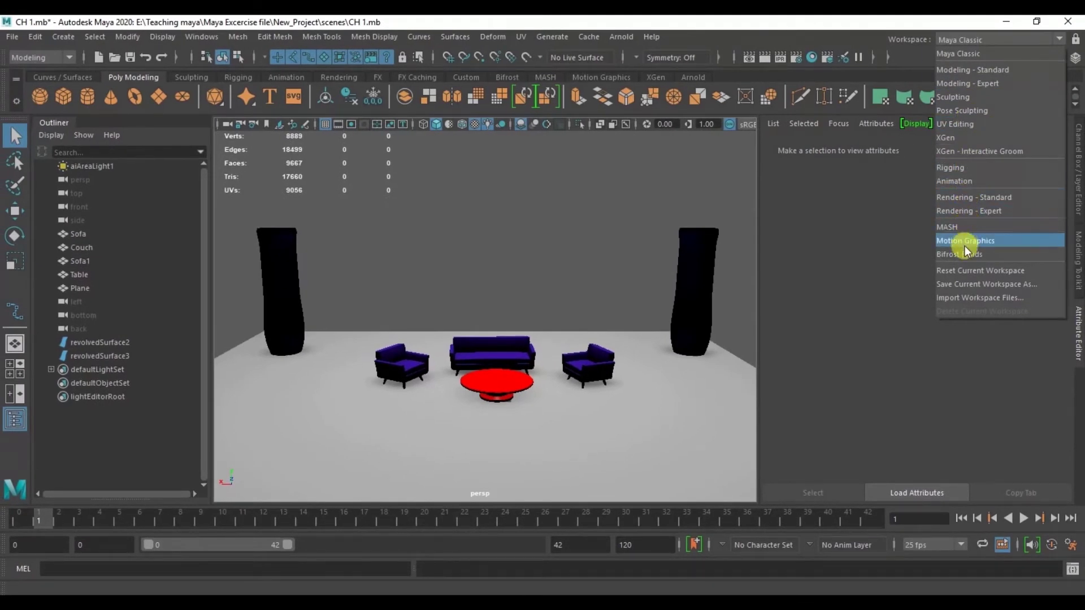
{"action": "left_click", "coordinate": [965, 71]}
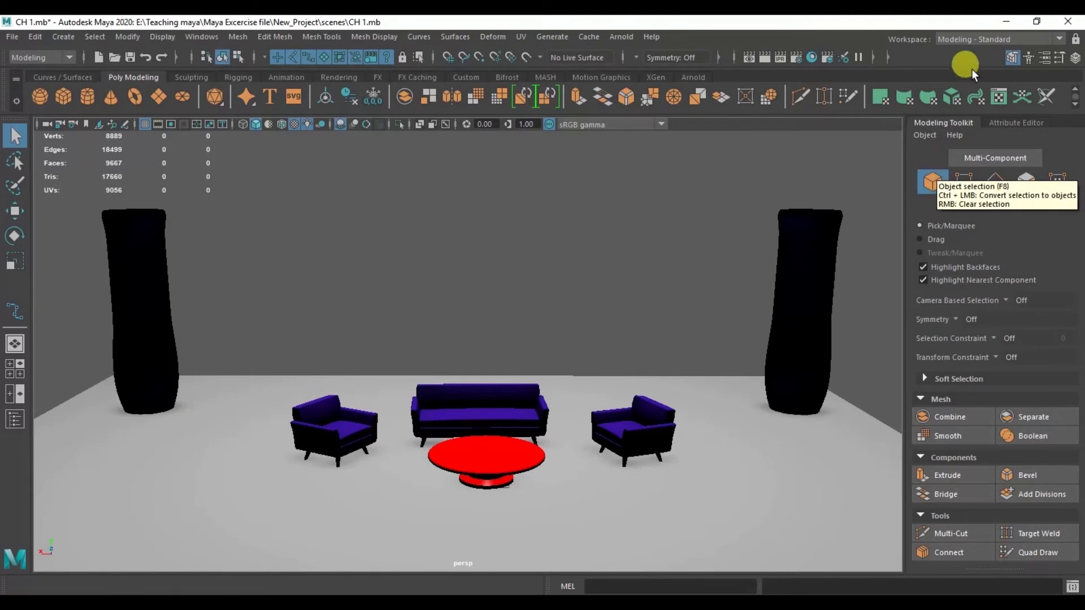
Try the Modeling - Expert workspace, then settle on the Animation workspace
{"action": "left_click", "coordinate": [953, 41]}
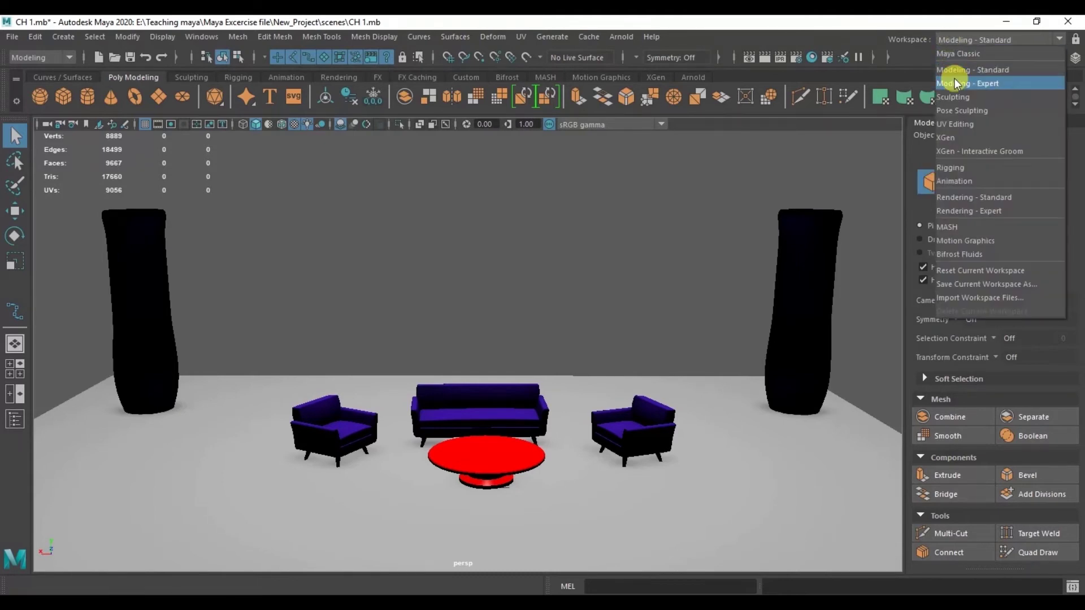
{"action": "left_click", "coordinate": [957, 84]}
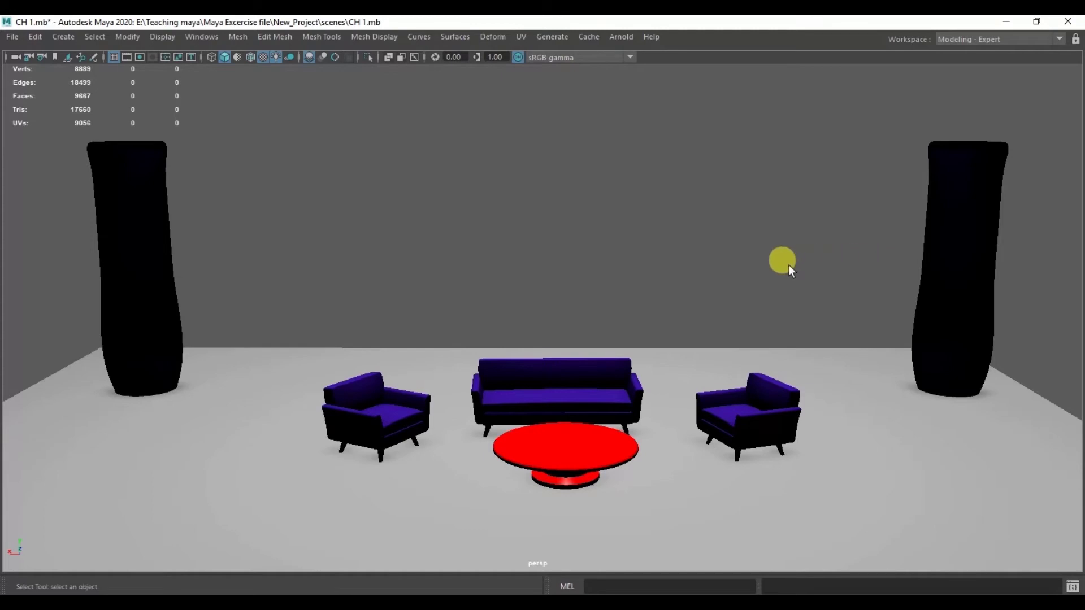
{"action": "left_click", "coordinate": [970, 40]}
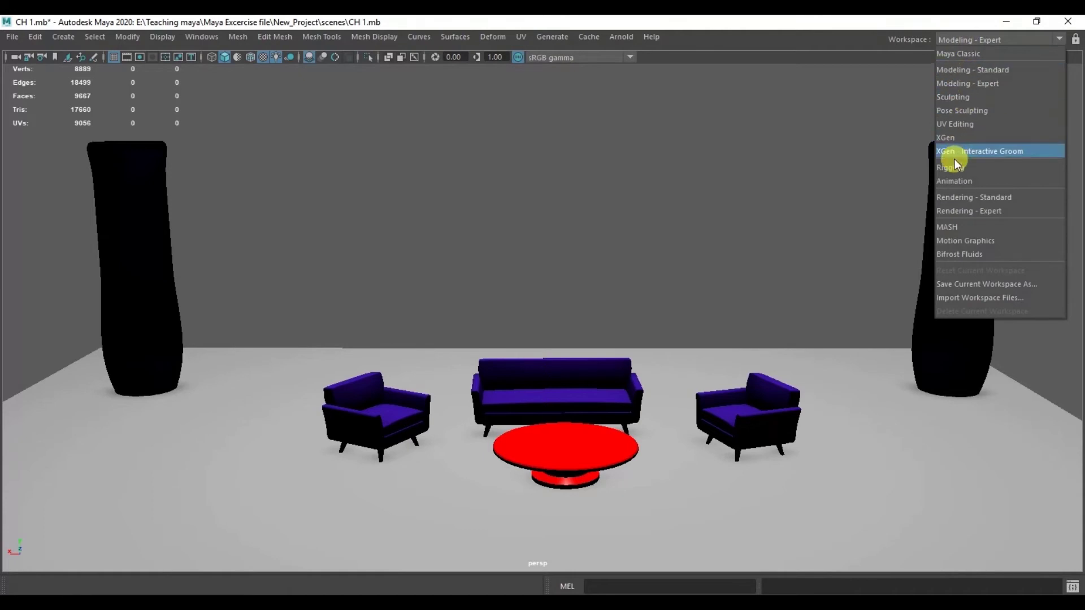
{"action": "left_click", "coordinate": [955, 180]}
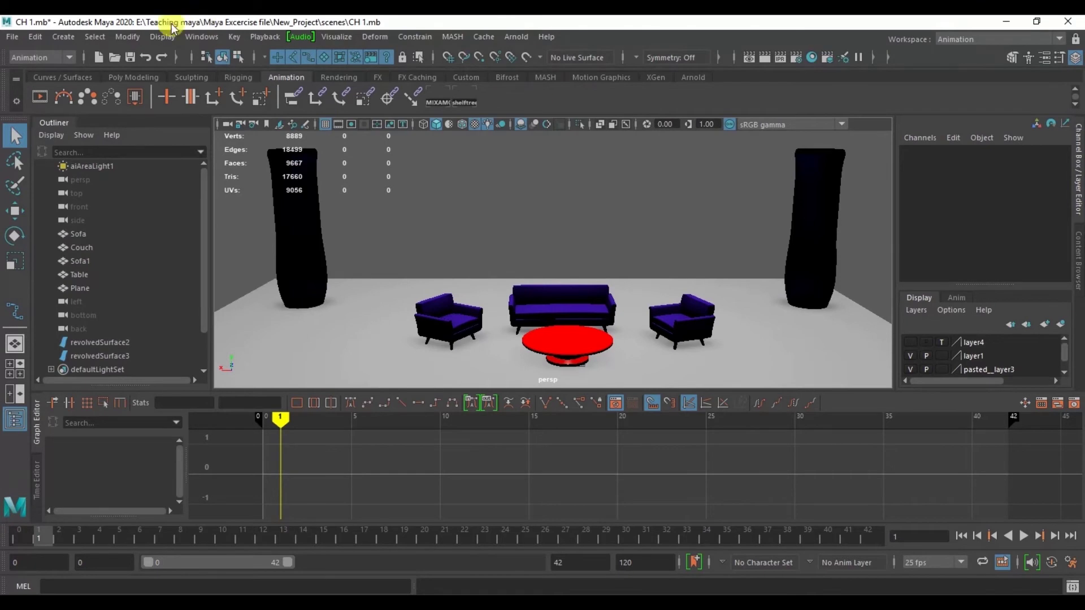
In Preferences > UI Elements, uncheck Status Line, Shelf and Time Slider
{"action": "left_click", "coordinate": [201, 37]}
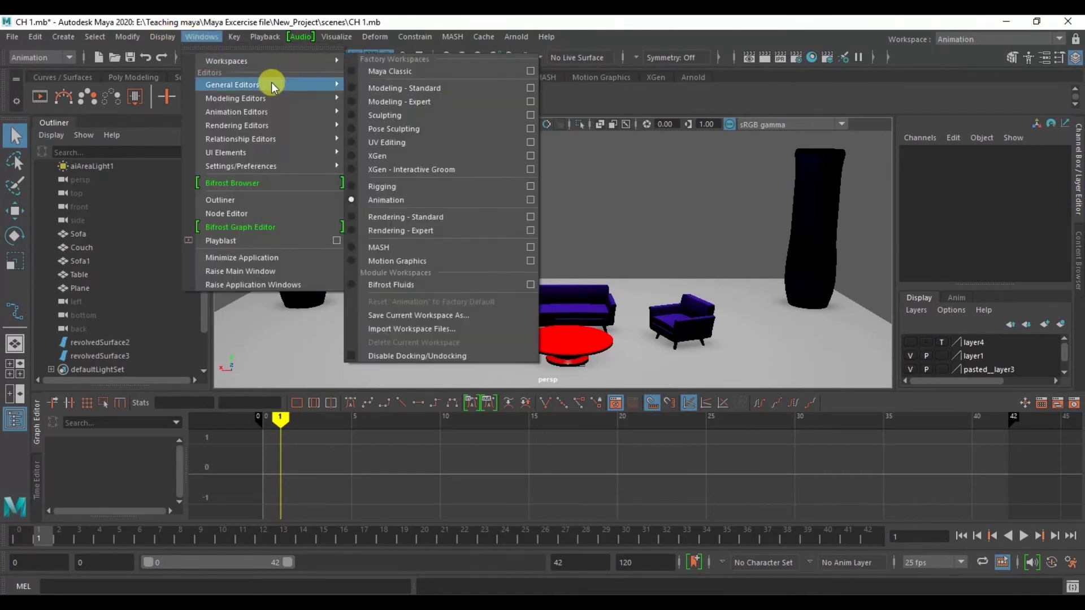
{"action": "mouse_move", "coordinate": [242, 166]}
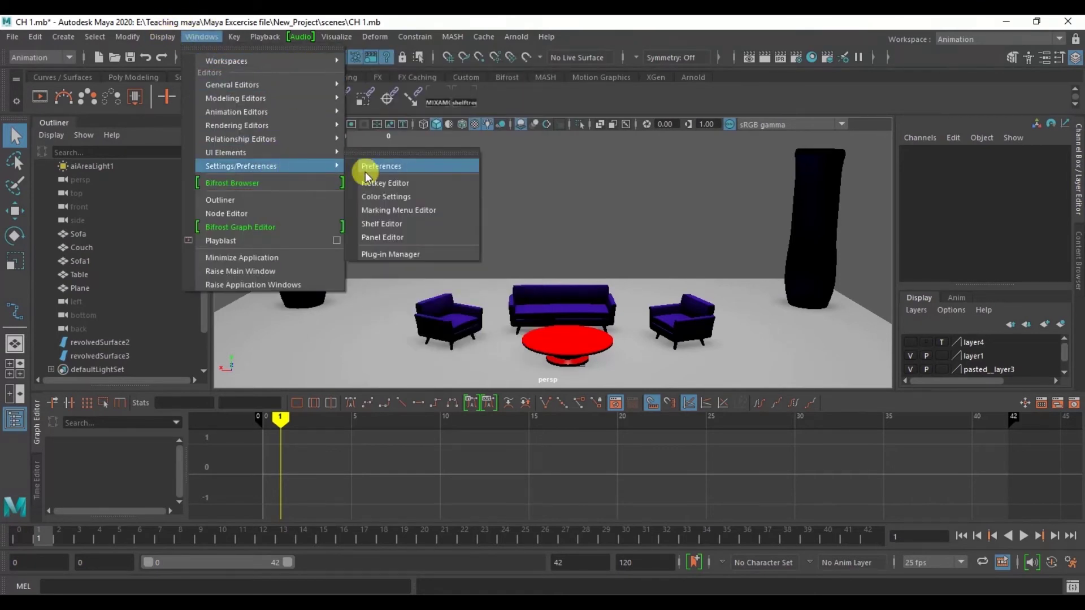
{"action": "left_click", "coordinate": [391, 168]}
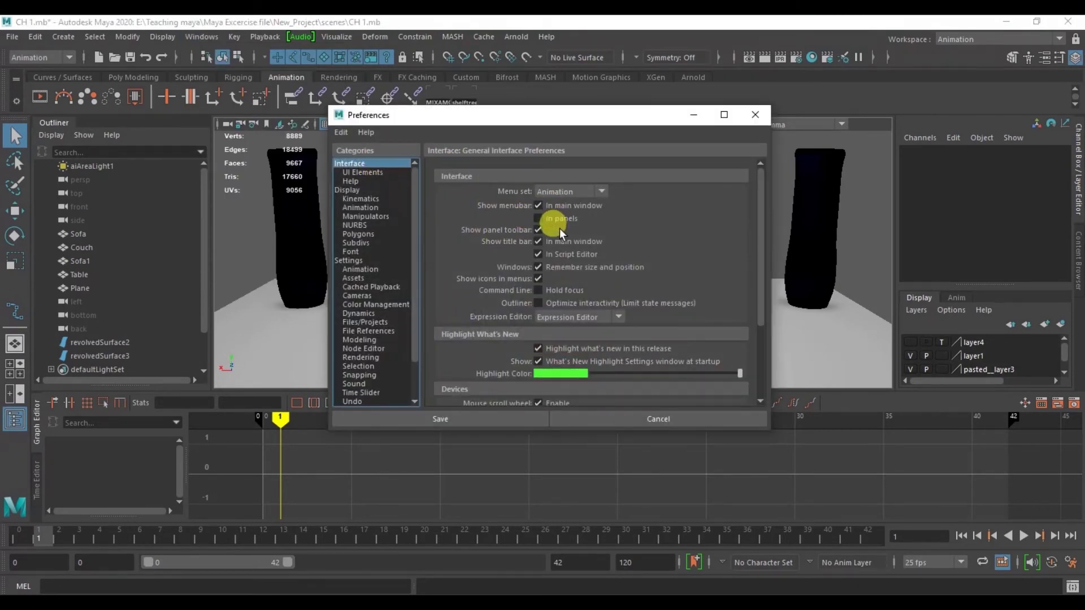
{"action": "left_click", "coordinate": [384, 173]}
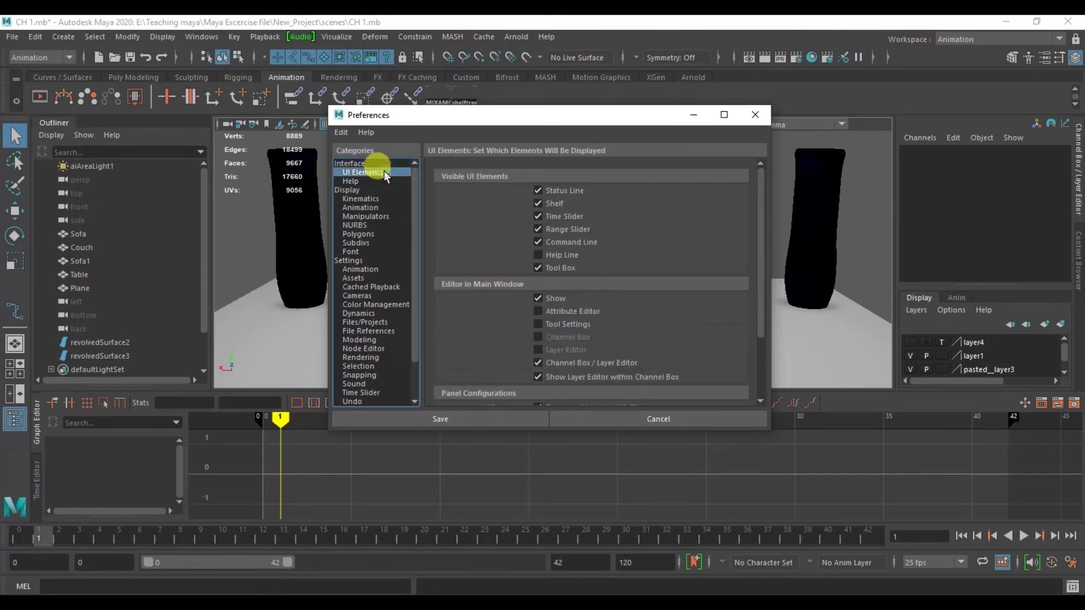
{"action": "left_click", "coordinate": [545, 193]}
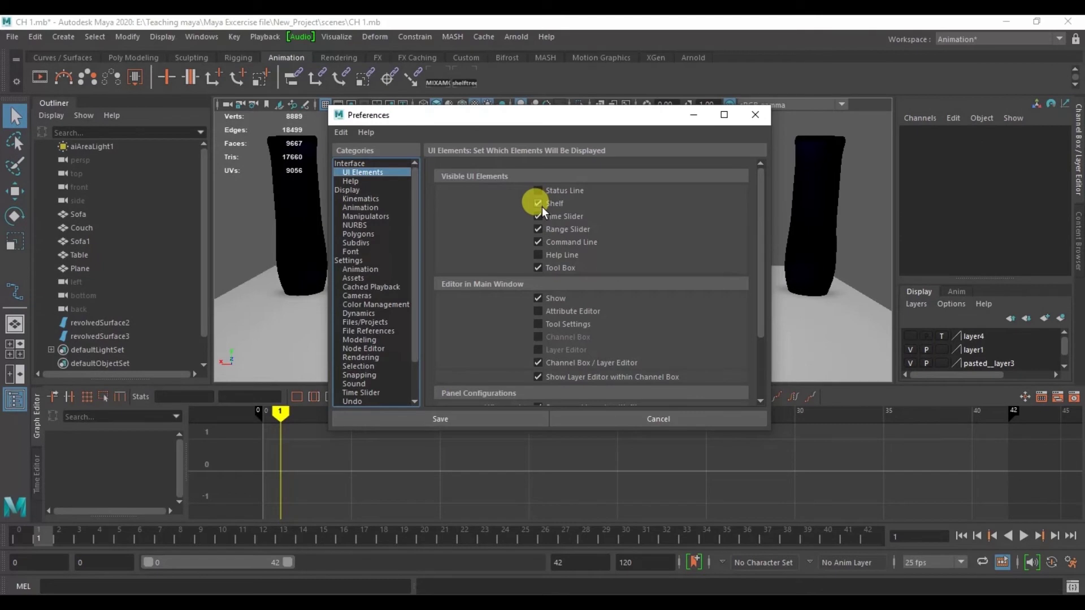
{"action": "left_click", "coordinate": [538, 204]}
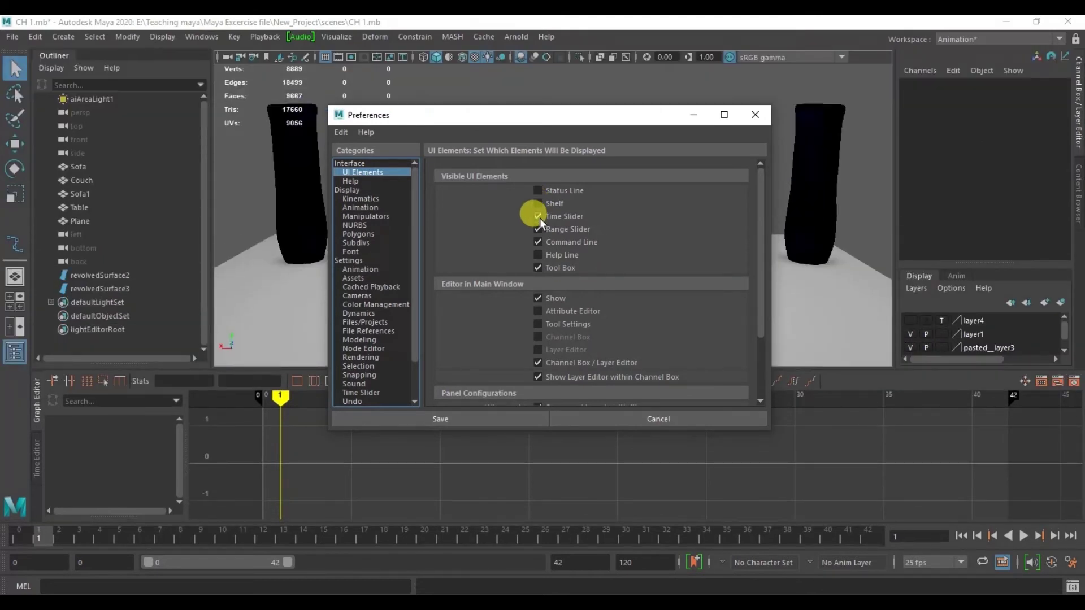
{"action": "left_click", "coordinate": [539, 216]}
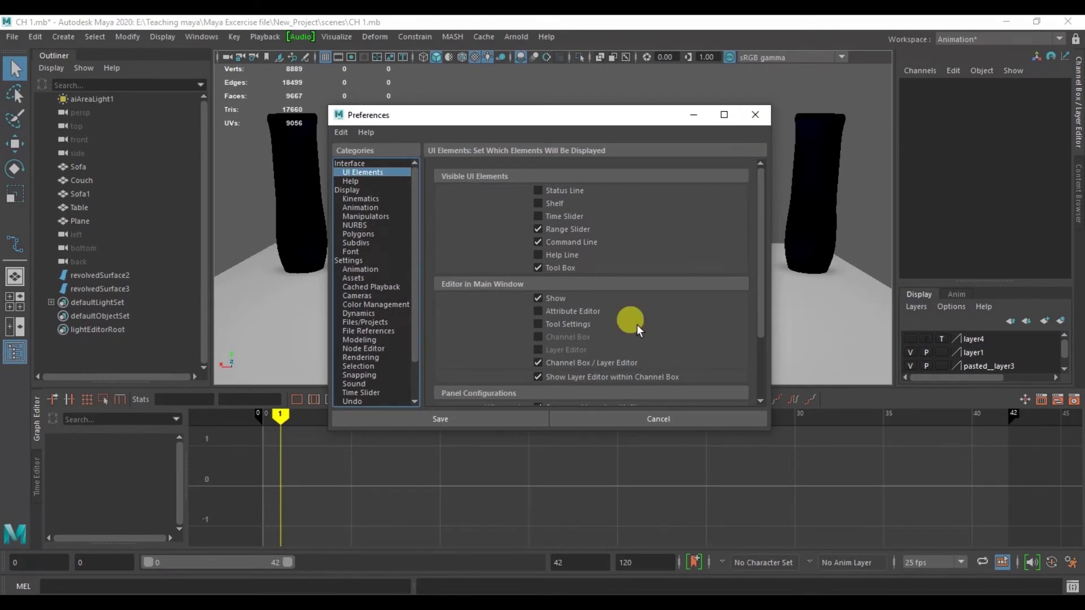
Look over the Help preferences, return to UI Elements, and close Preferences
{"action": "scroll", "coordinate": [636, 325], "scroll_direction": "down", "scroll_amount": 1}
{"action": "scroll", "coordinate": [637, 325], "scroll_direction": "down", "scroll_amount": 1}
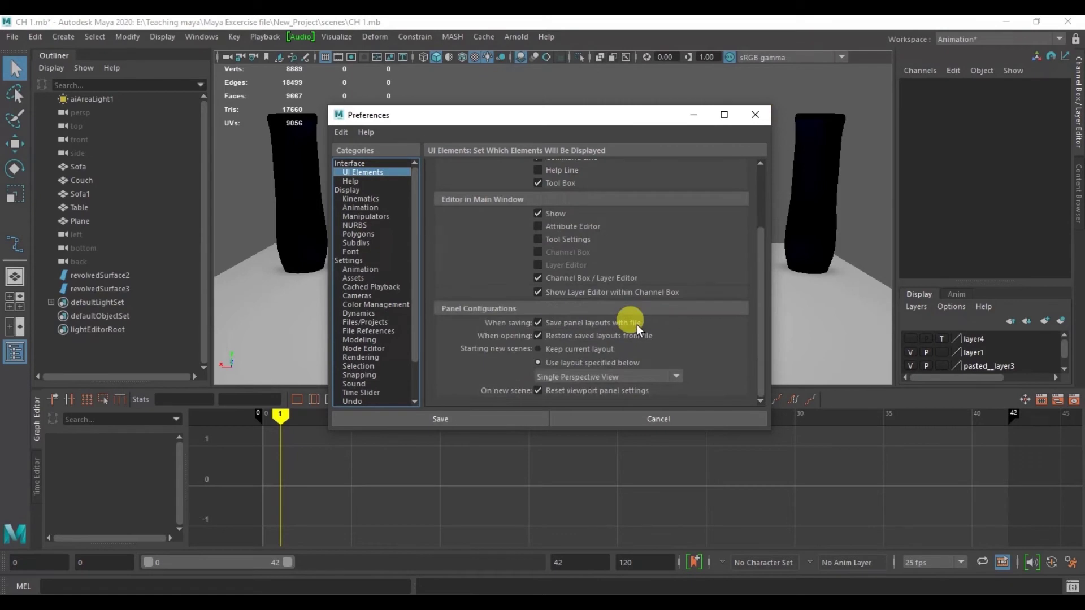
{"action": "left_click", "coordinate": [373, 180]}
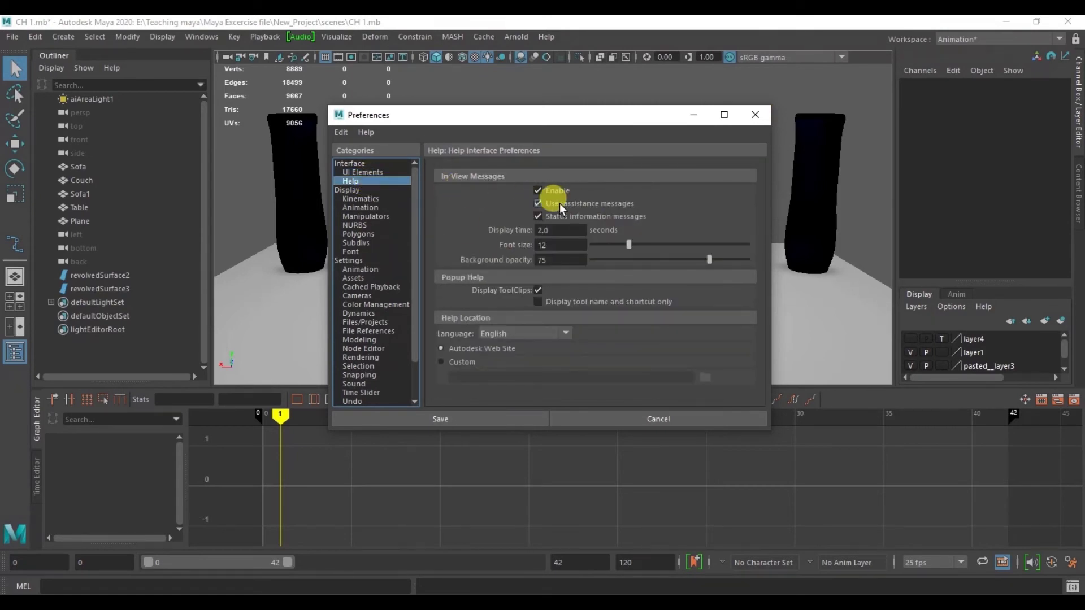
{"action": "left_click", "coordinate": [354, 173]}
{"action": "scroll", "coordinate": [652, 241], "scroll_direction": "up", "scroll_amount": 3}
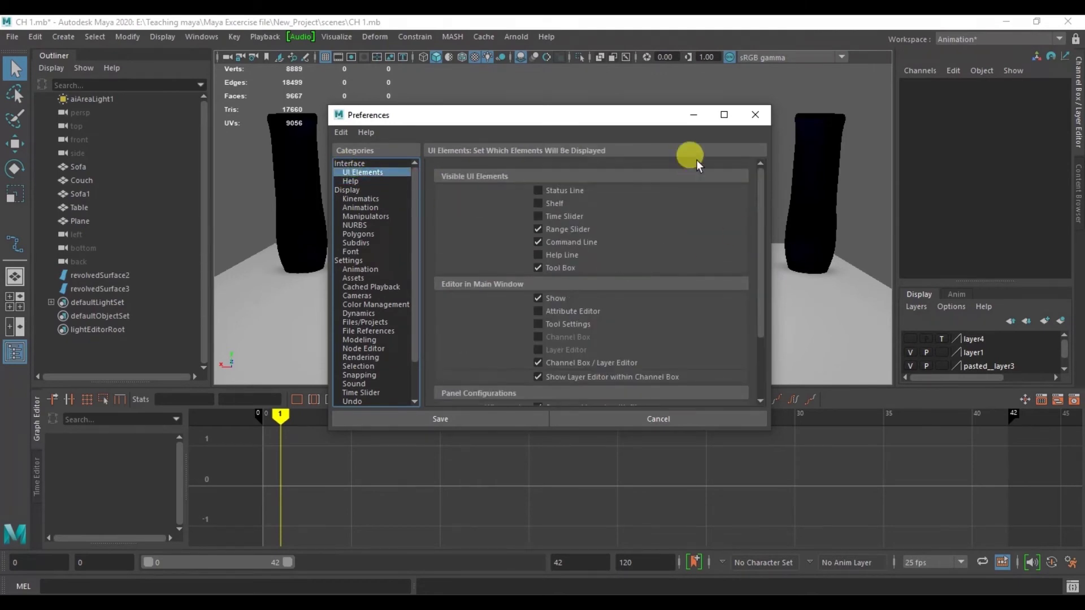
{"action": "left_click", "coordinate": [753, 116]}
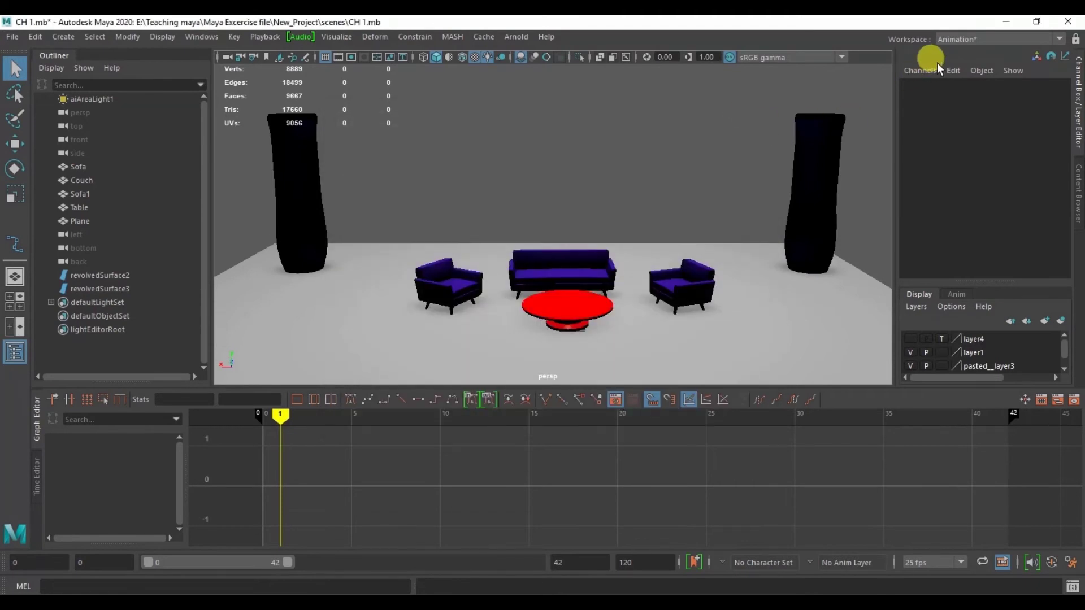
Save the current layout as a new workspace named 'My customise workspace'
{"action": "left_click", "coordinate": [995, 41]}
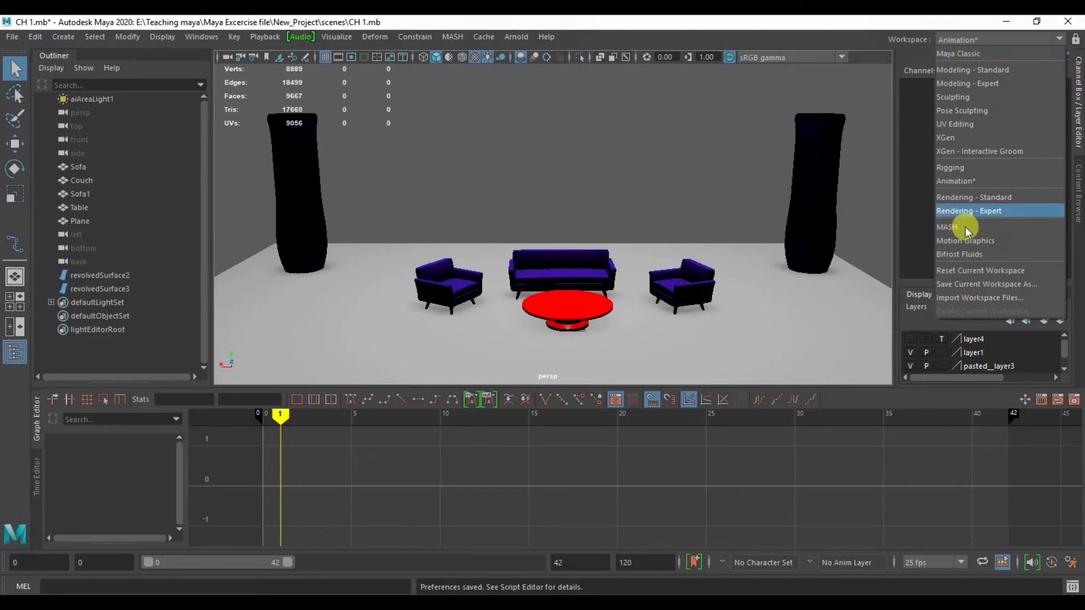
{"action": "left_click", "coordinate": [983, 285]}
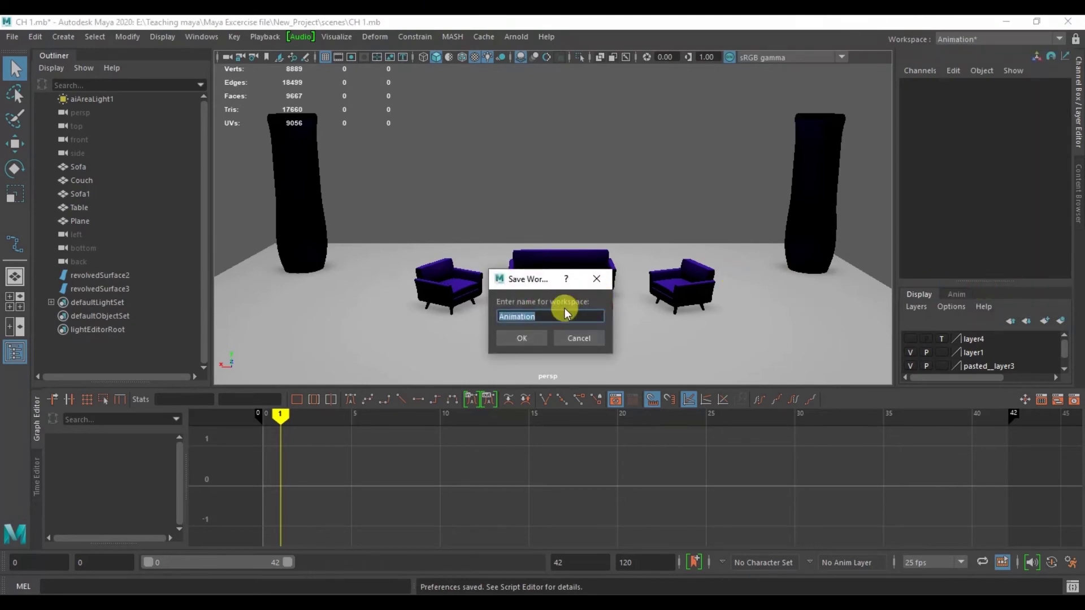
{"action": "type", "text": "My "}
{"action": "type", "text": "customise workspace"}
{"action": "left_click", "coordinate": [526, 338]}
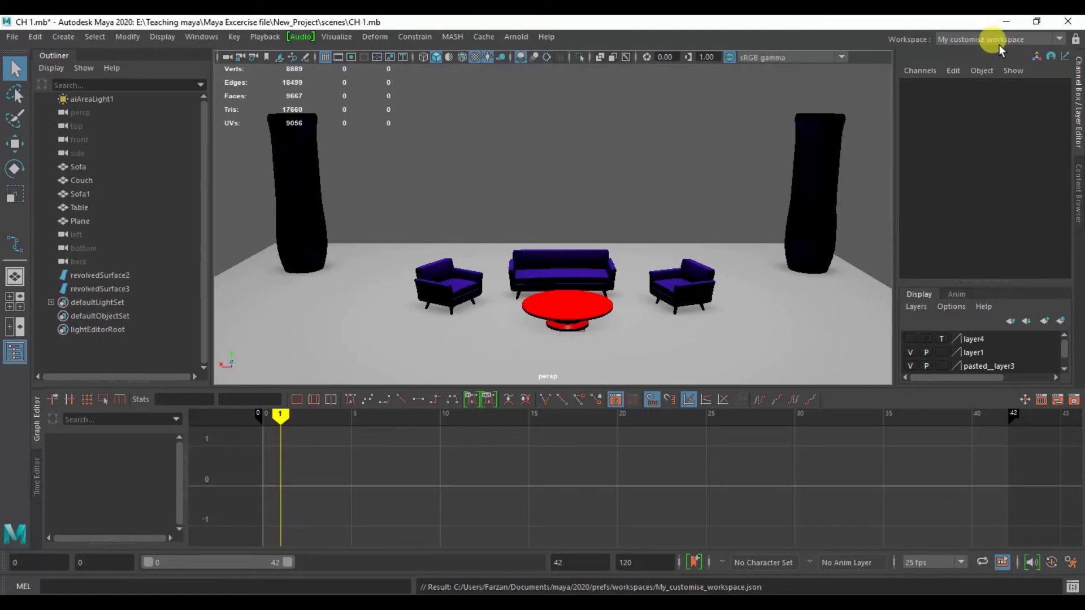
{"action": "left_click", "coordinate": [959, 43]}
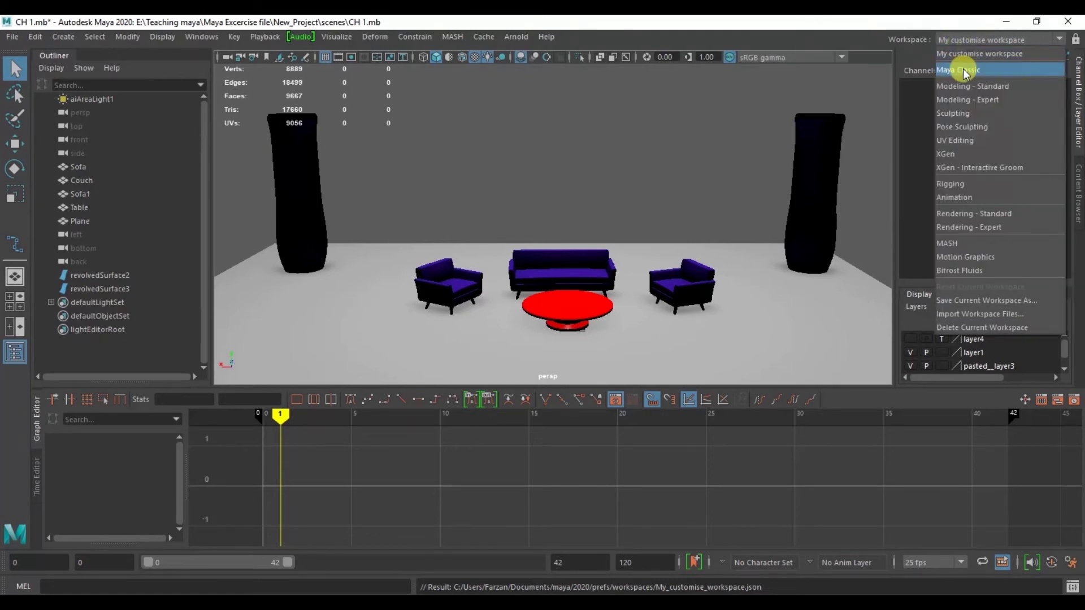
Switch between Maya Classic and My customise workspace, ending on Maya Classic
{"action": "left_click", "coordinate": [963, 69]}
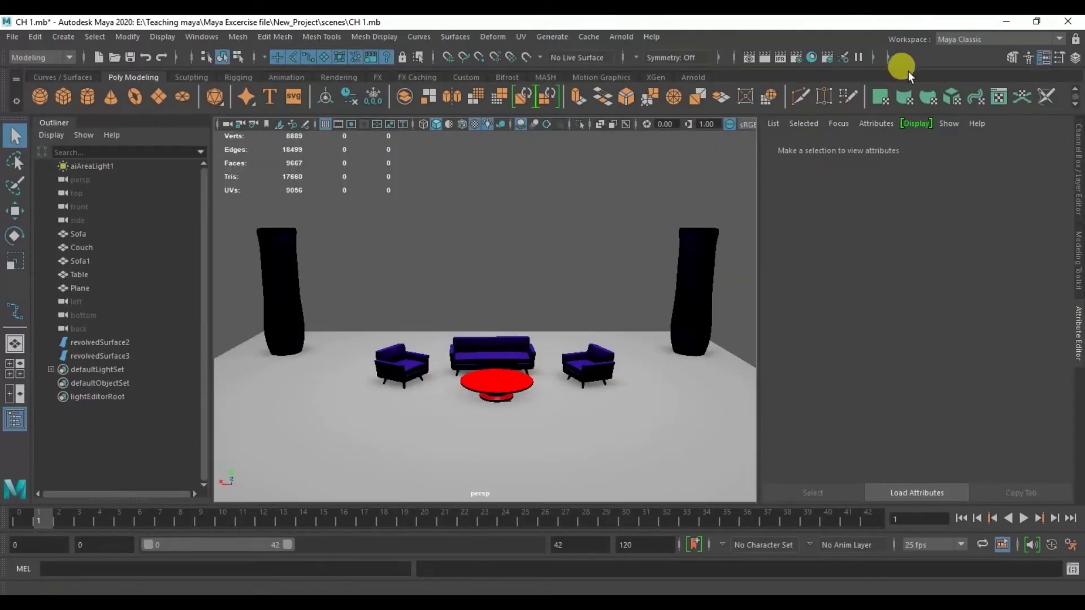
{"action": "left_click", "coordinate": [944, 41]}
{"action": "left_click", "coordinate": [952, 56]}
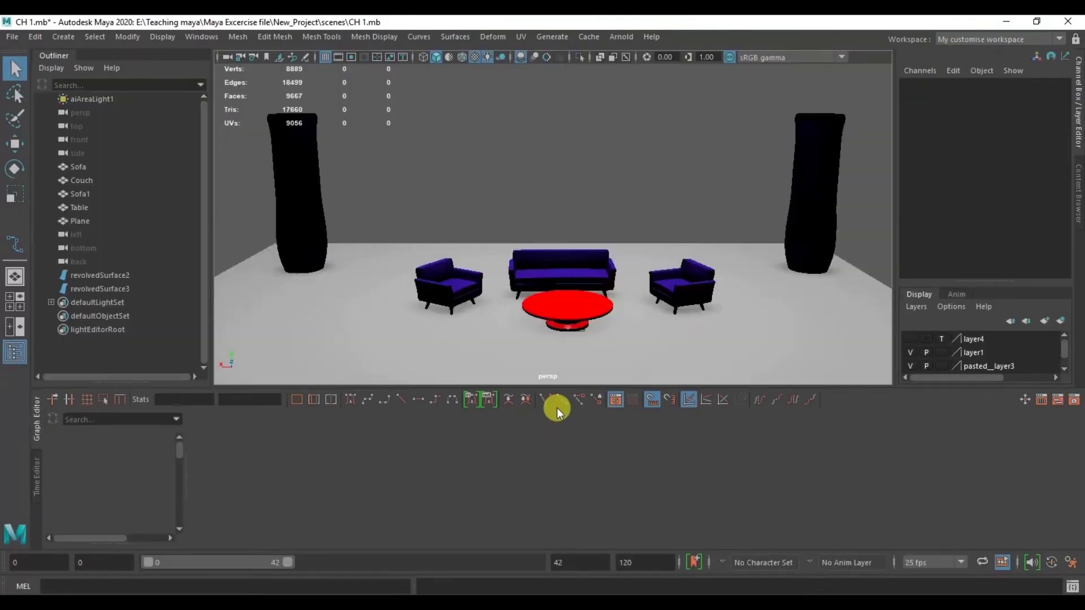
{"action": "key", "text": "F4"}
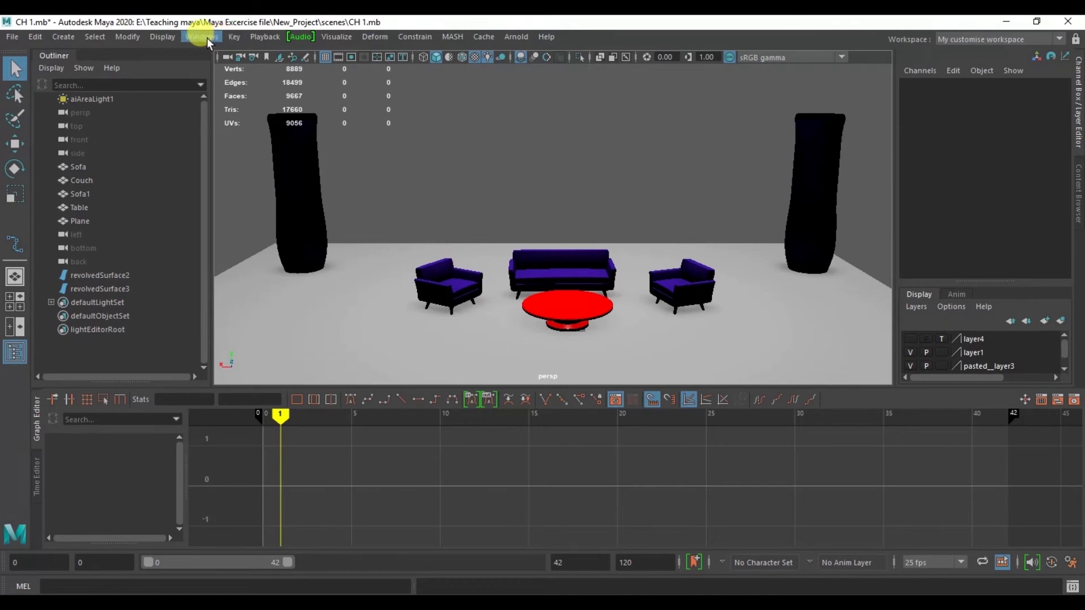
{"action": "left_click", "coordinate": [953, 43]}
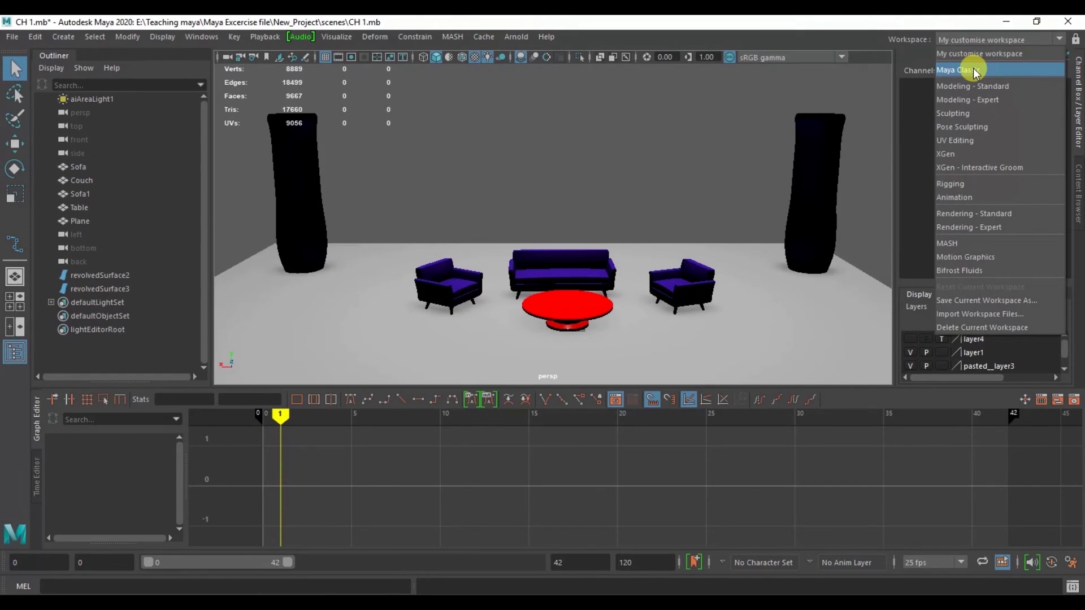
{"action": "left_click", "coordinate": [974, 71]}
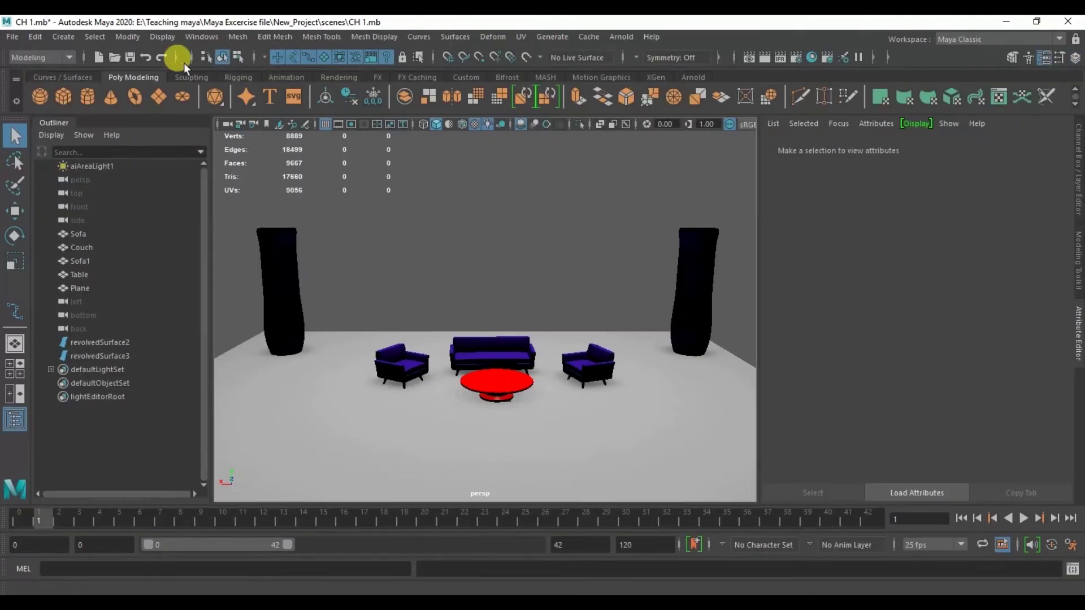
Open Preferences and set the main menu set to Rigging
{"action": "left_click", "coordinate": [212, 33]}
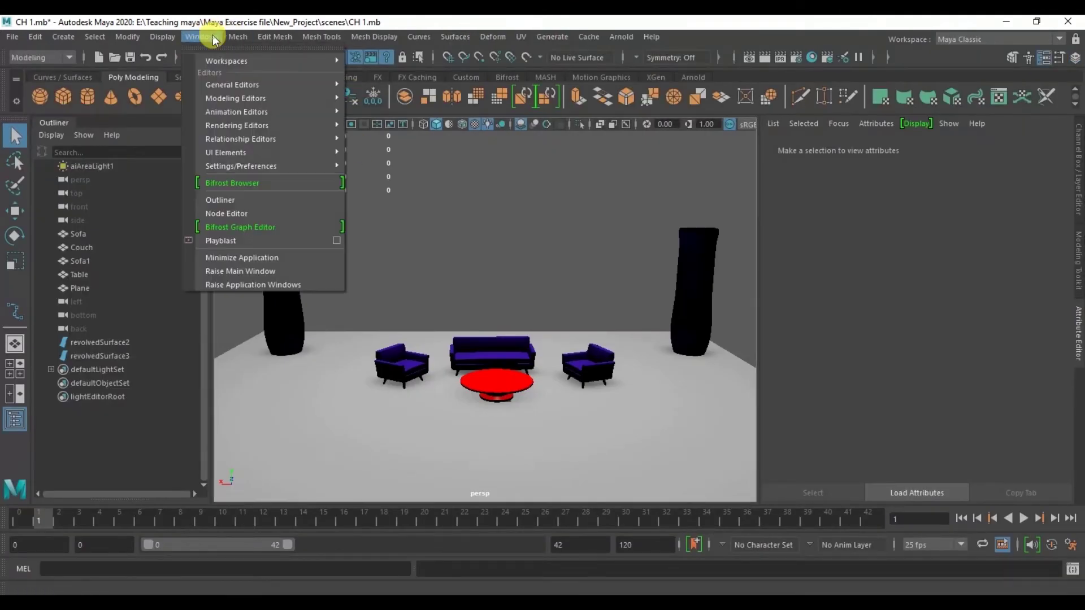
{"action": "mouse_move", "coordinate": [241, 166]}
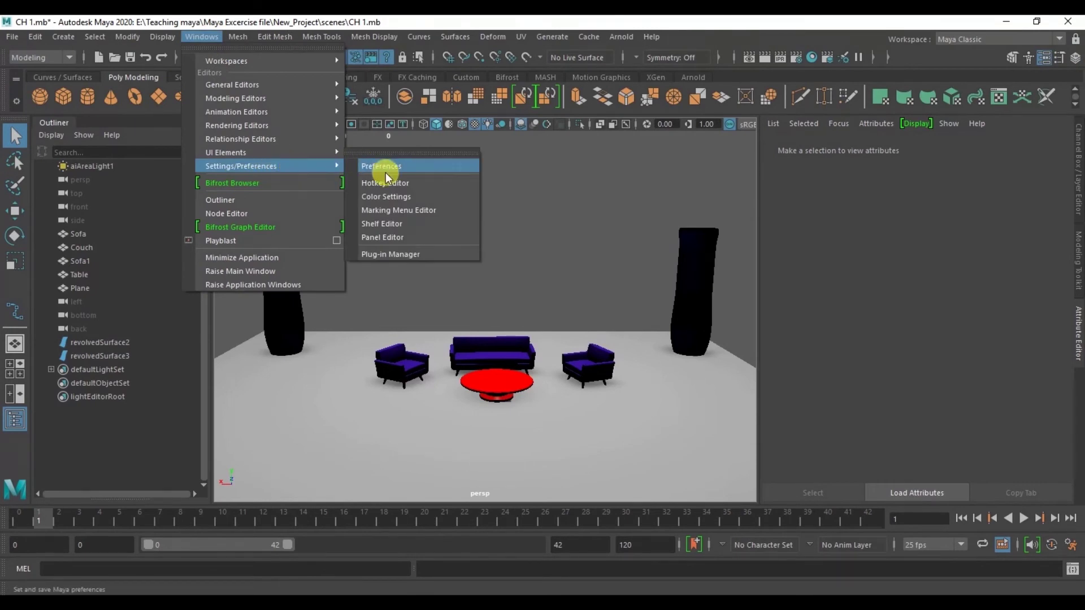
{"action": "left_click", "coordinate": [389, 166]}
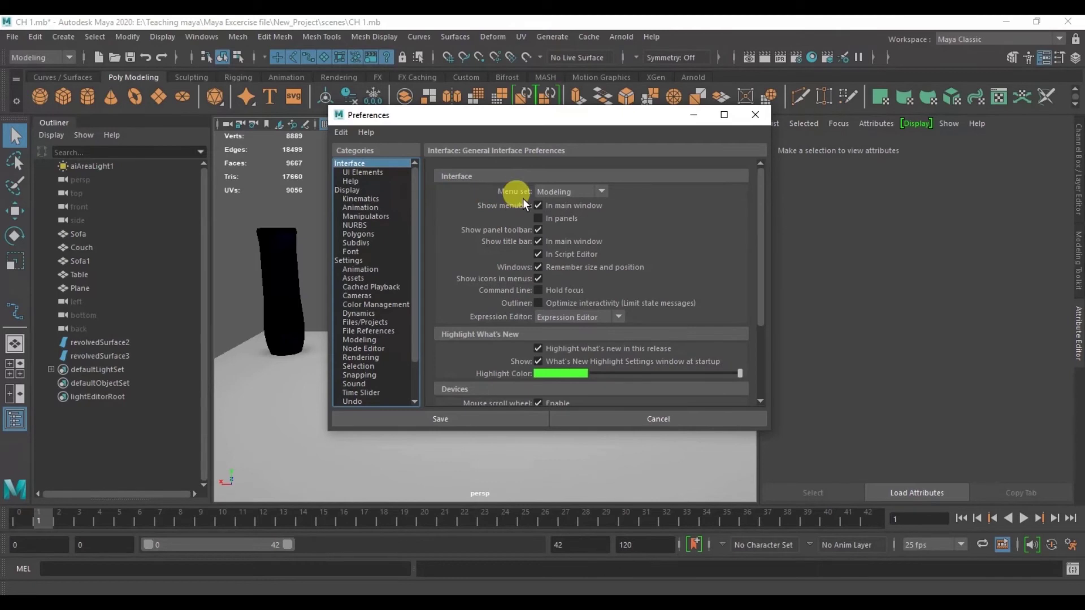
{"action": "left_click", "coordinate": [569, 190]}
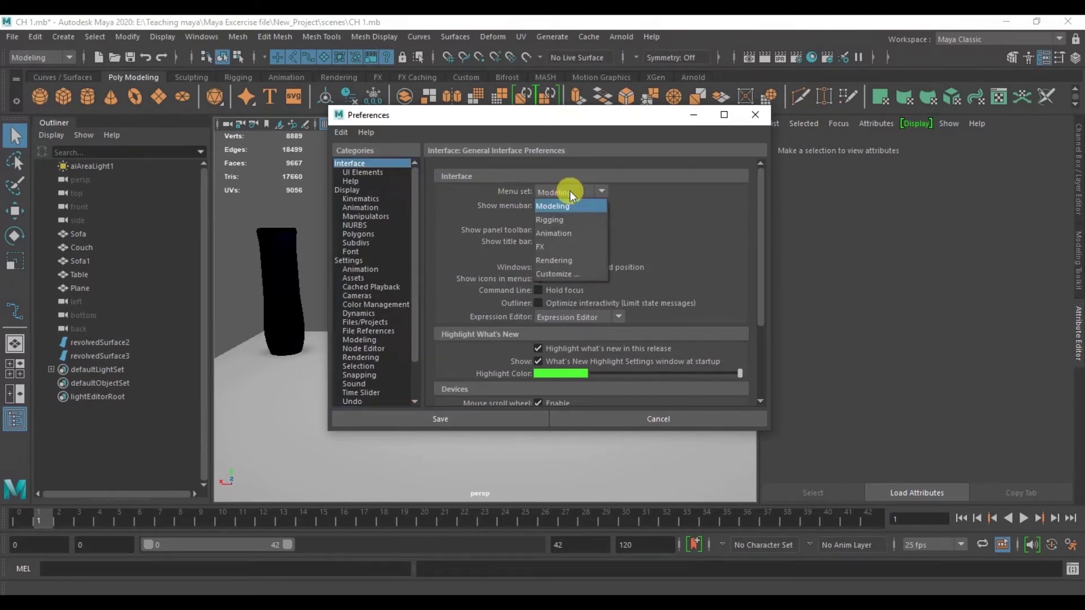
{"action": "left_click", "coordinate": [555, 219]}
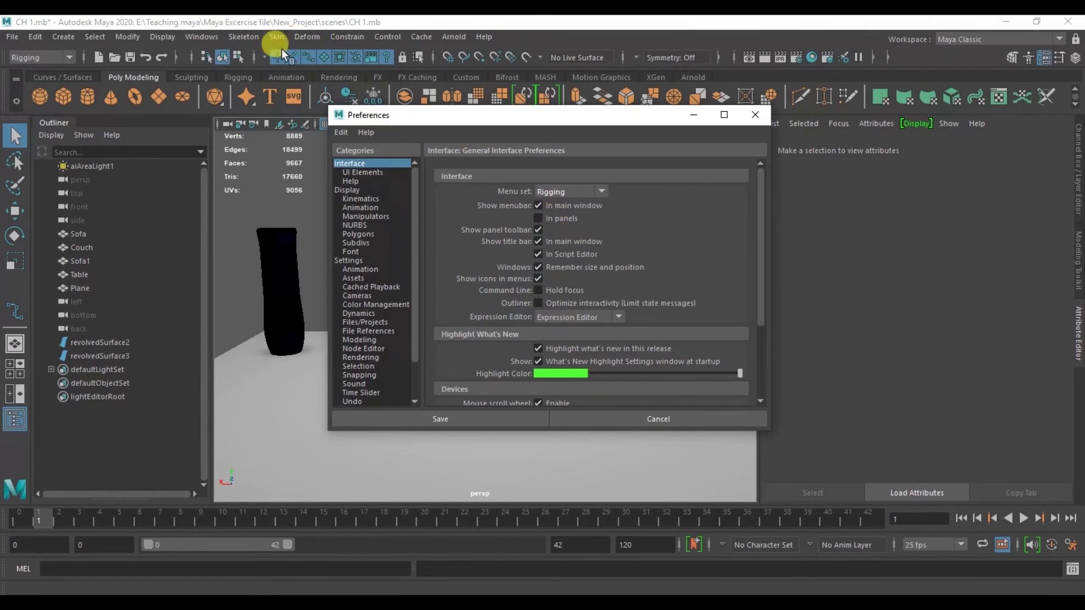
{"action": "left_click", "coordinate": [566, 193]}
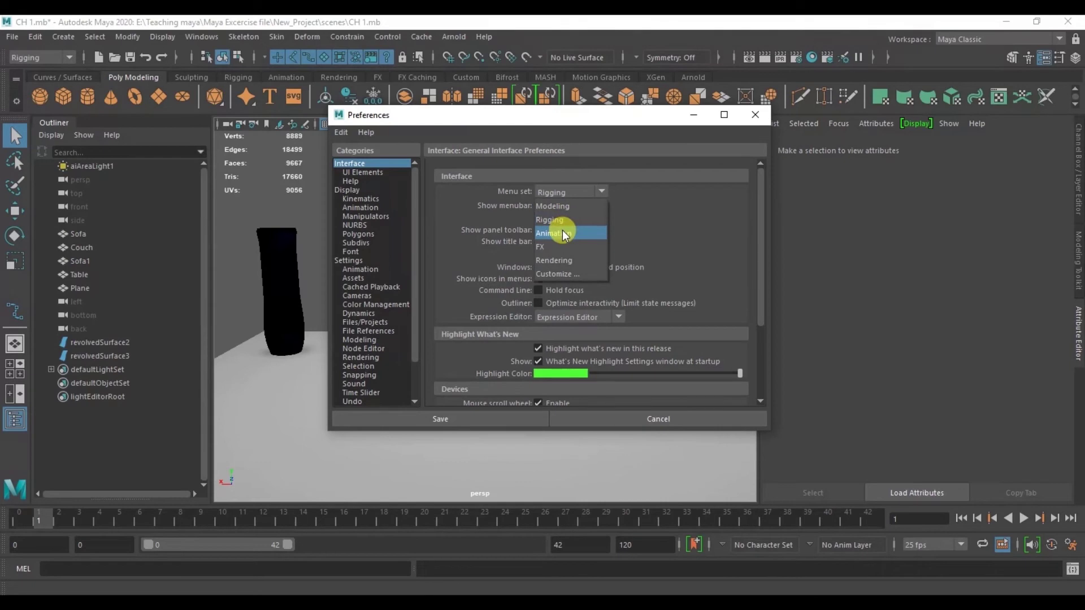
{"action": "left_click", "coordinate": [568, 206]}
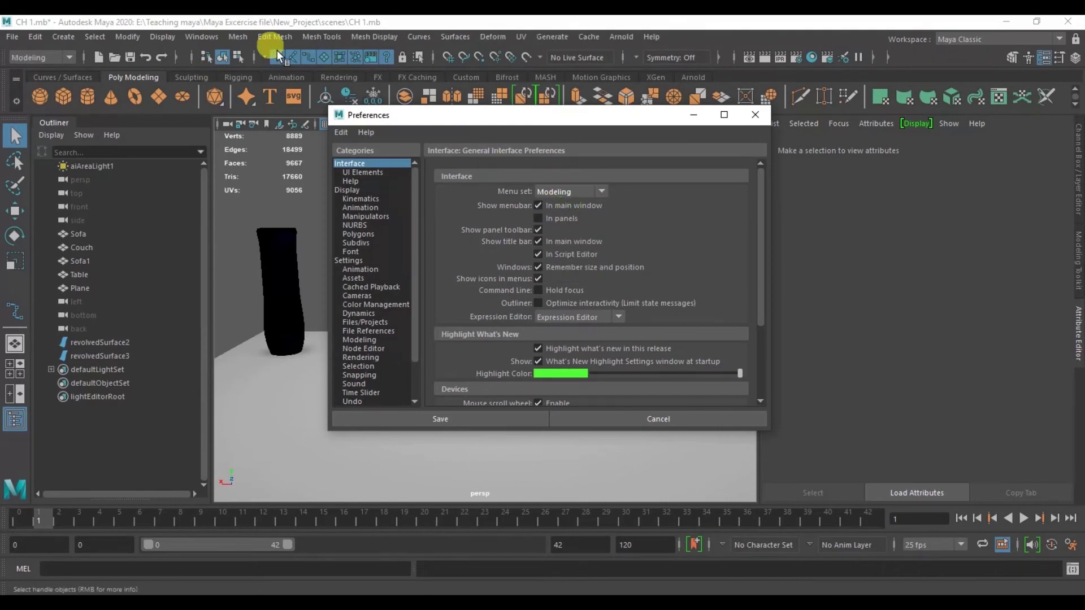
{"action": "left_click", "coordinate": [569, 192]}
{"action": "left_click", "coordinate": [565, 219]}
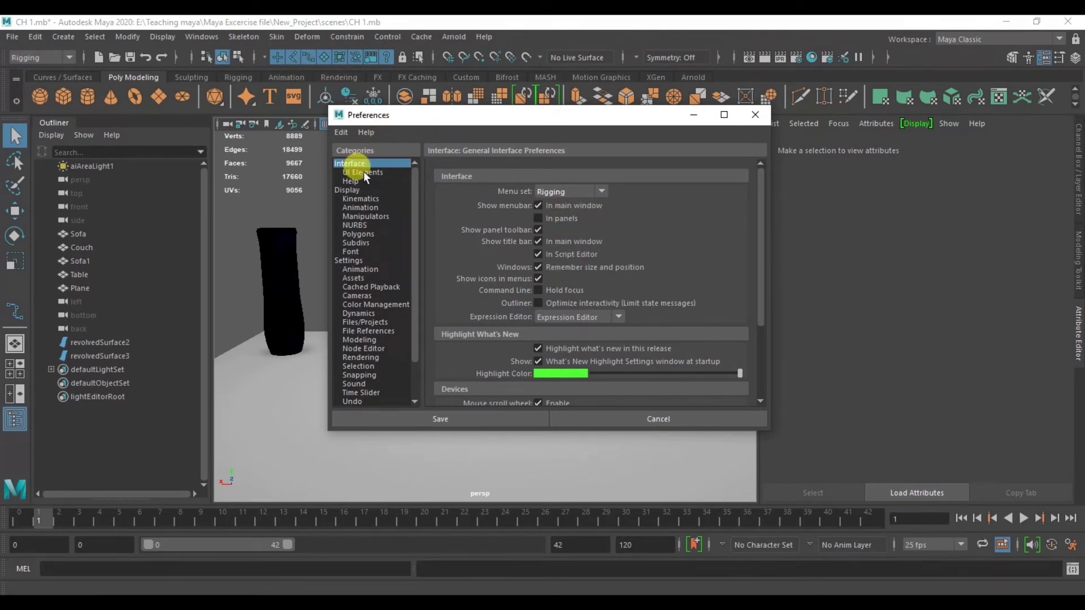
Hide the main menubar and title bar, and turn off What's New highlighting
{"action": "left_click", "coordinate": [539, 203]}
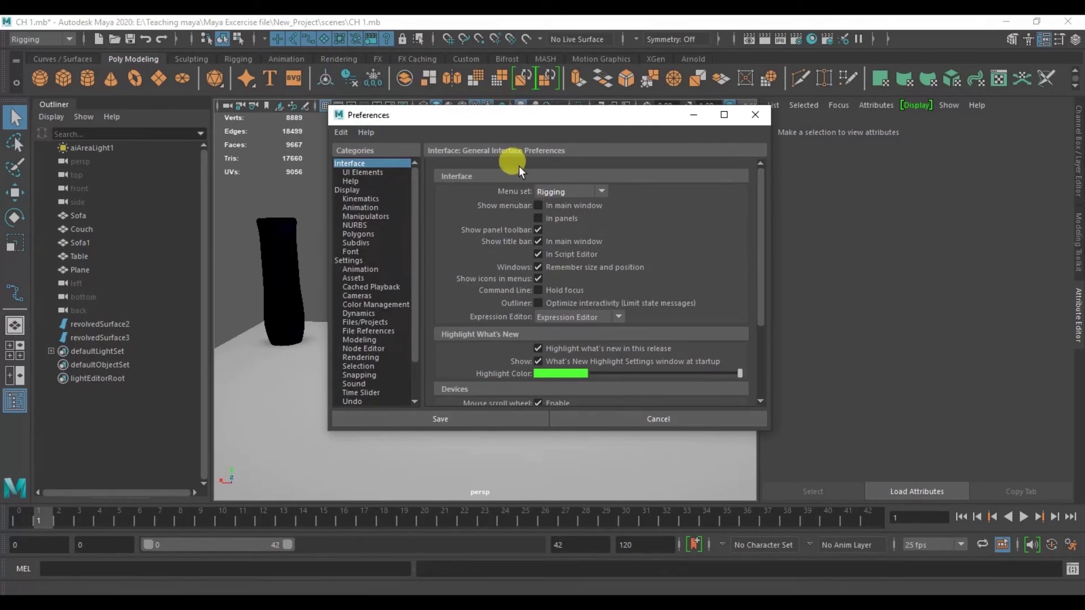
{"action": "left_click", "coordinate": [539, 230]}
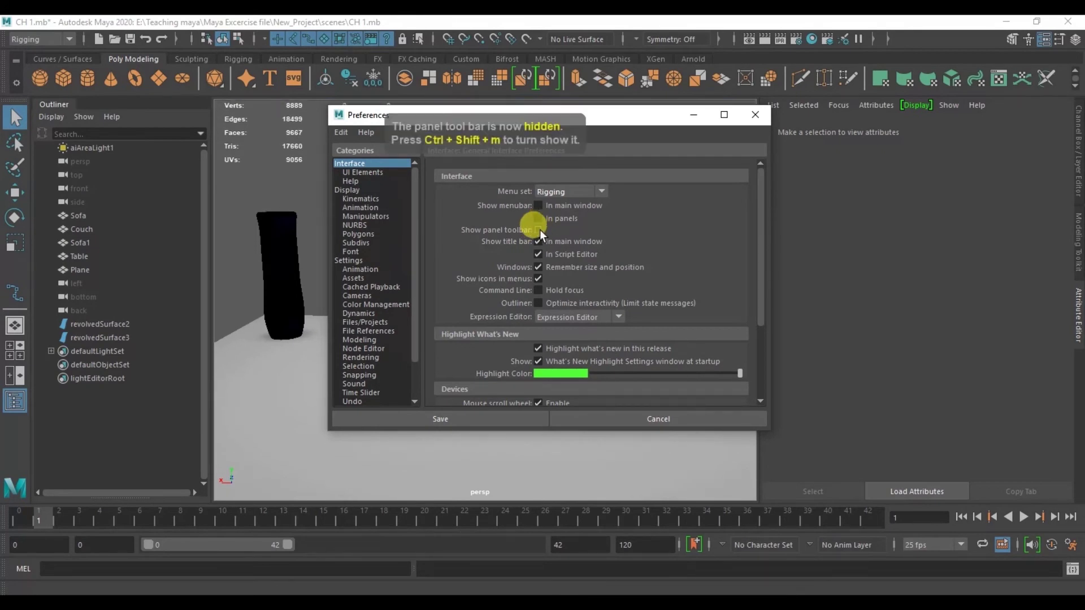
{"action": "left_click", "coordinate": [539, 229]}
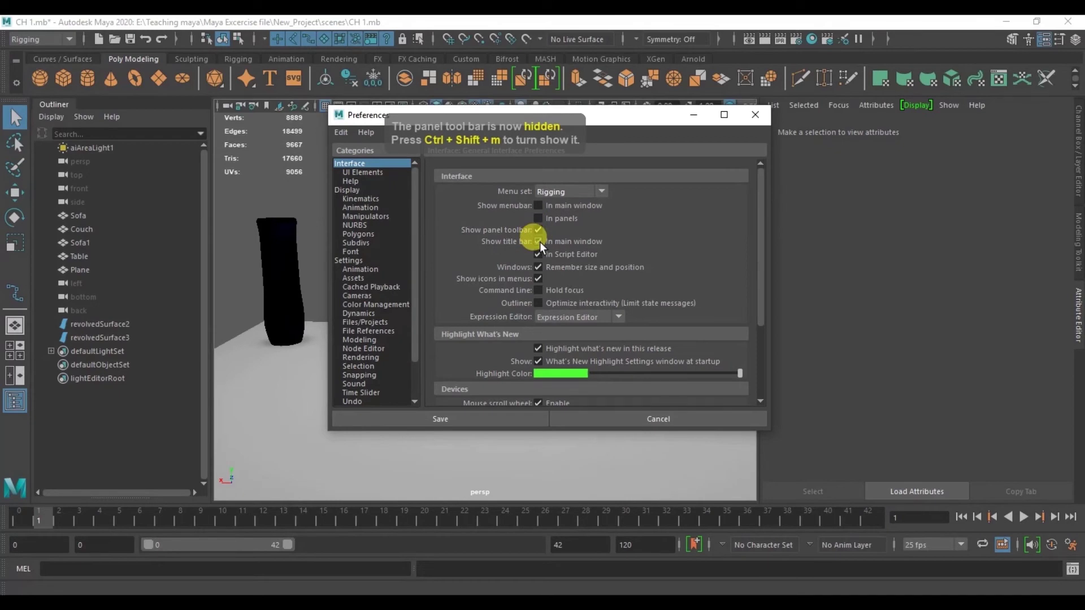
{"action": "left_click", "coordinate": [538, 242]}
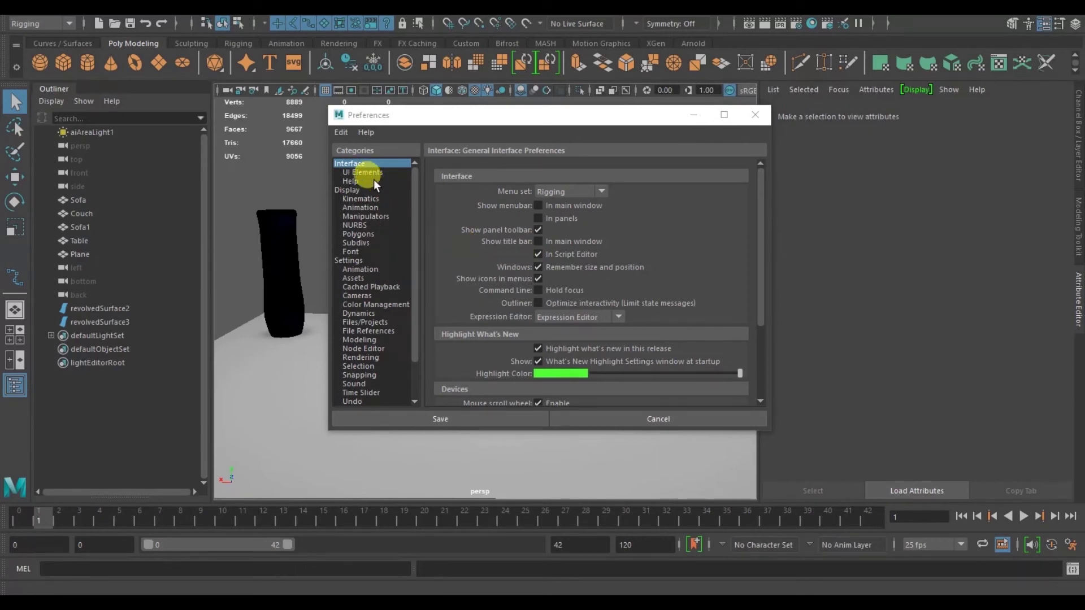
{"action": "scroll", "coordinate": [522, 293], "scroll_direction": "down", "scroll_amount": 1}
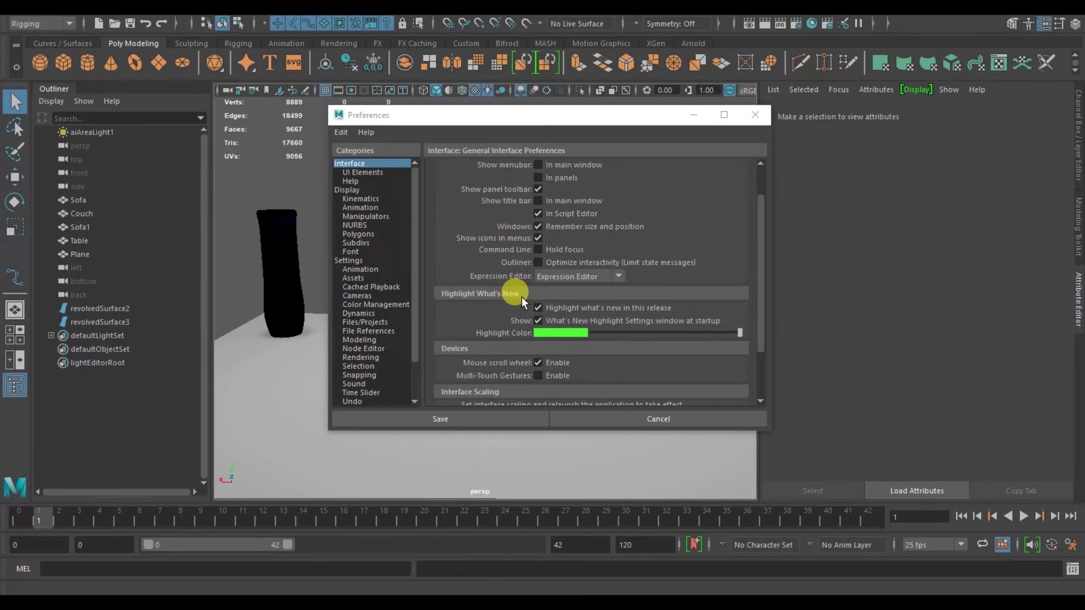
{"action": "left_click", "coordinate": [566, 307]}
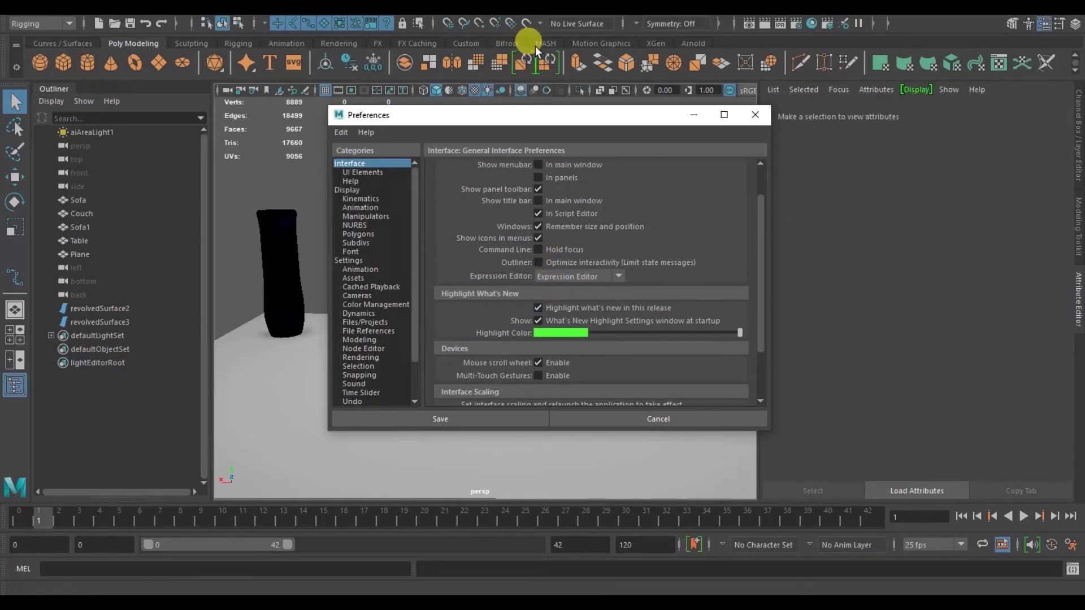
Show the Bifrost shelf tab and scroll through the preference options
{"action": "left_click", "coordinate": [507, 43]}
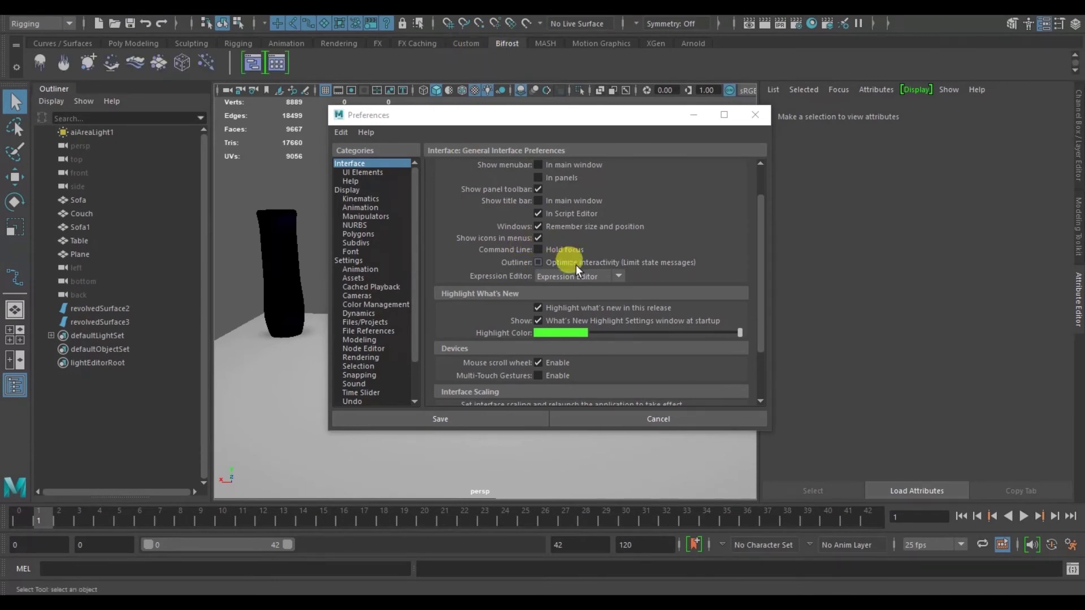
{"action": "scroll", "coordinate": [568, 255], "scroll_direction": "up", "scroll_amount": 2}
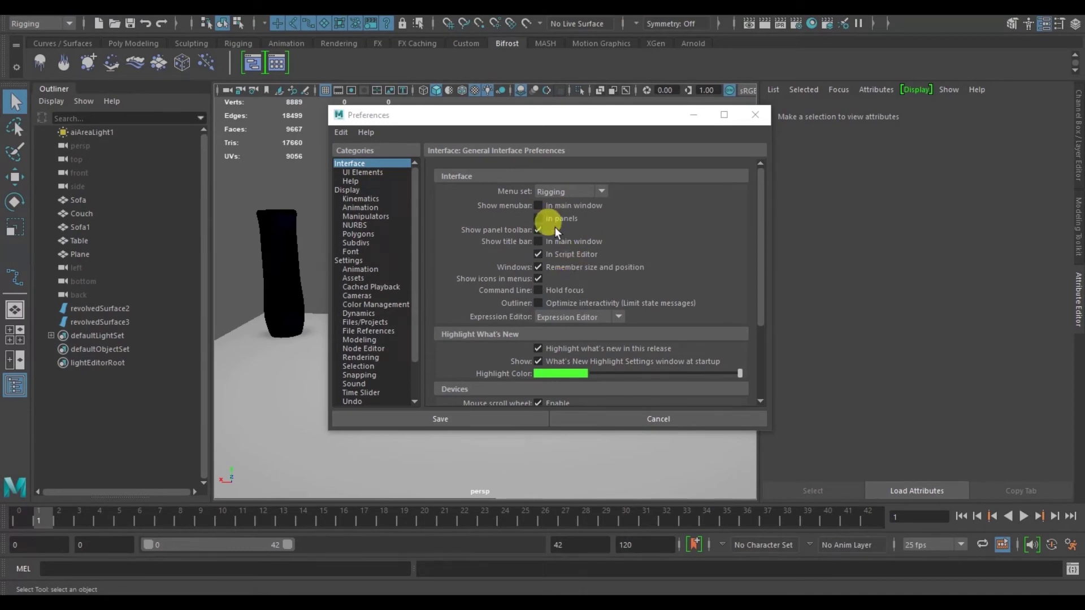
{"action": "scroll", "coordinate": [567, 314], "scroll_direction": "down", "scroll_amount": 2}
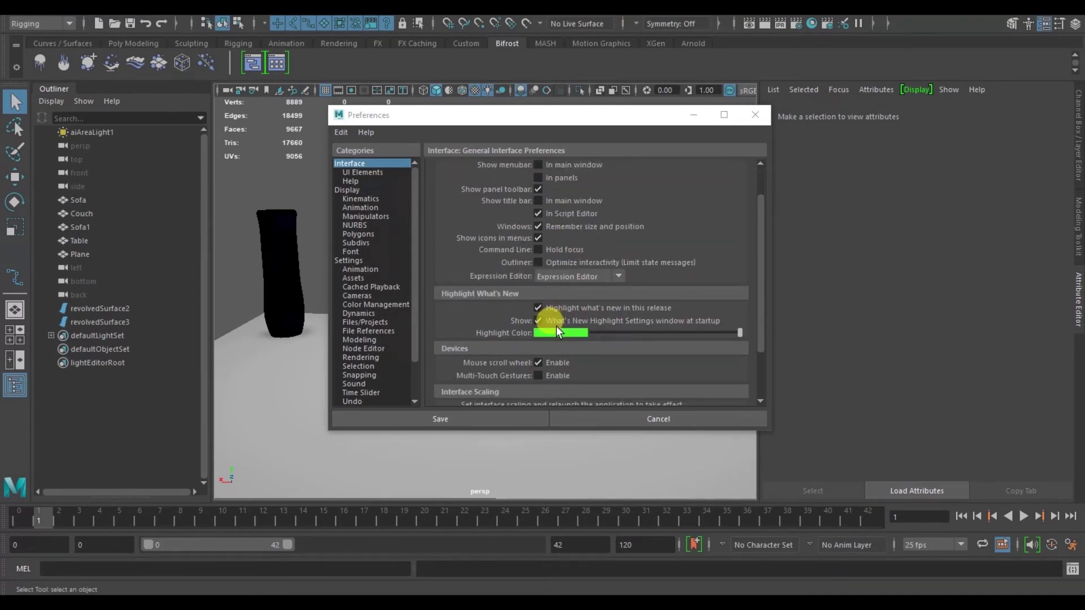
{"action": "scroll", "coordinate": [557, 326], "scroll_direction": "down", "scroll_amount": 2}
{"action": "scroll", "coordinate": [557, 326], "scroll_direction": "up", "scroll_amount": 4}
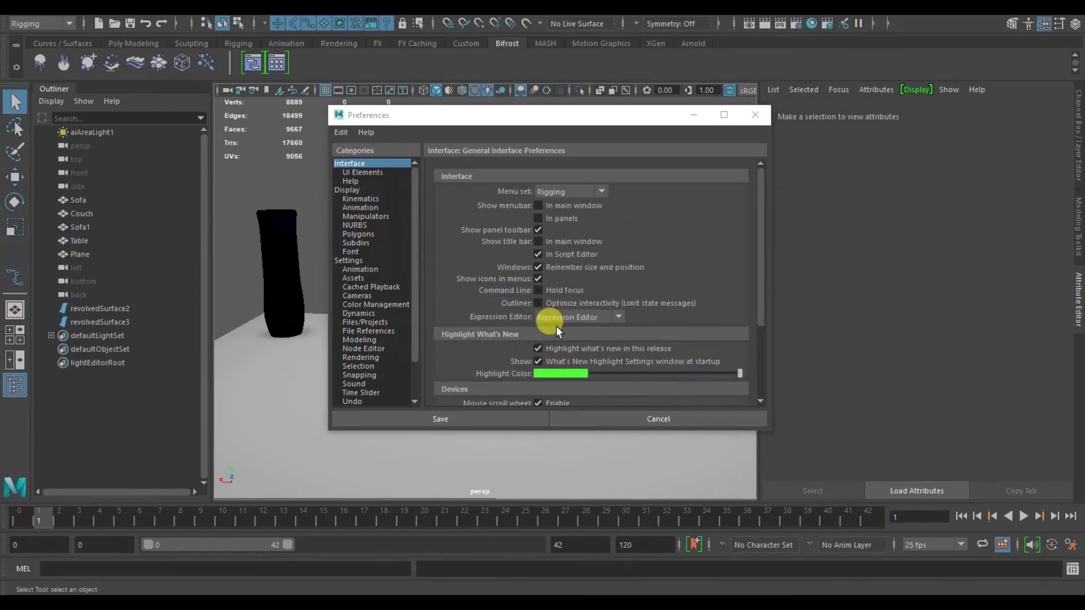
{"action": "scroll", "coordinate": [526, 300], "scroll_direction": "down", "scroll_amount": 2}
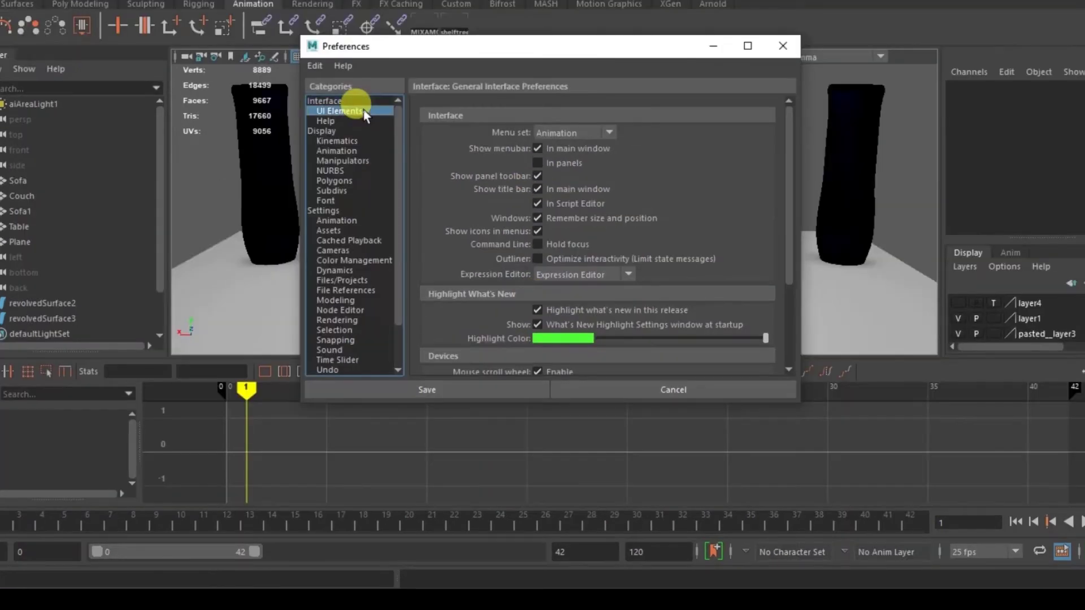
Uncheck Status Line, Shelf and Time Slider in UI Elements, then view Help settings
{"action": "left_click", "coordinate": [341, 111]}
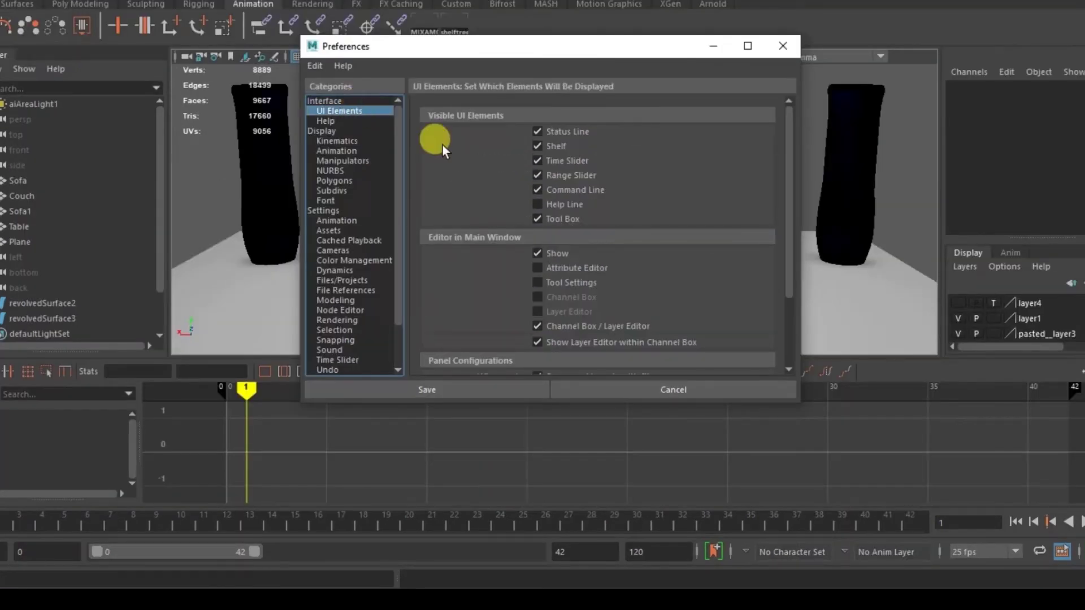
{"action": "left_click", "coordinate": [545, 135]}
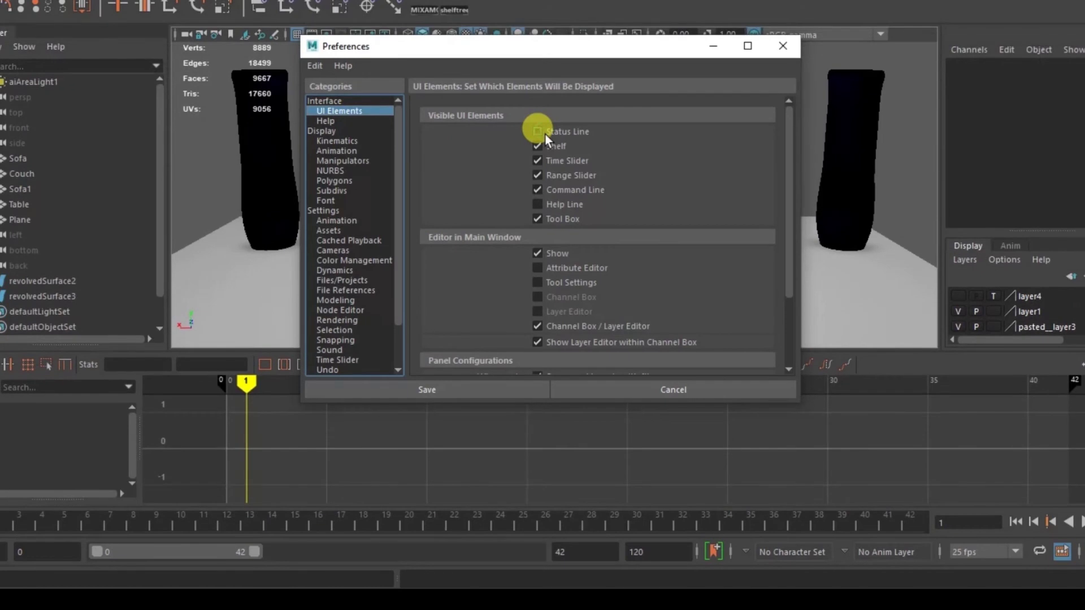
{"action": "left_click", "coordinate": [542, 147]}
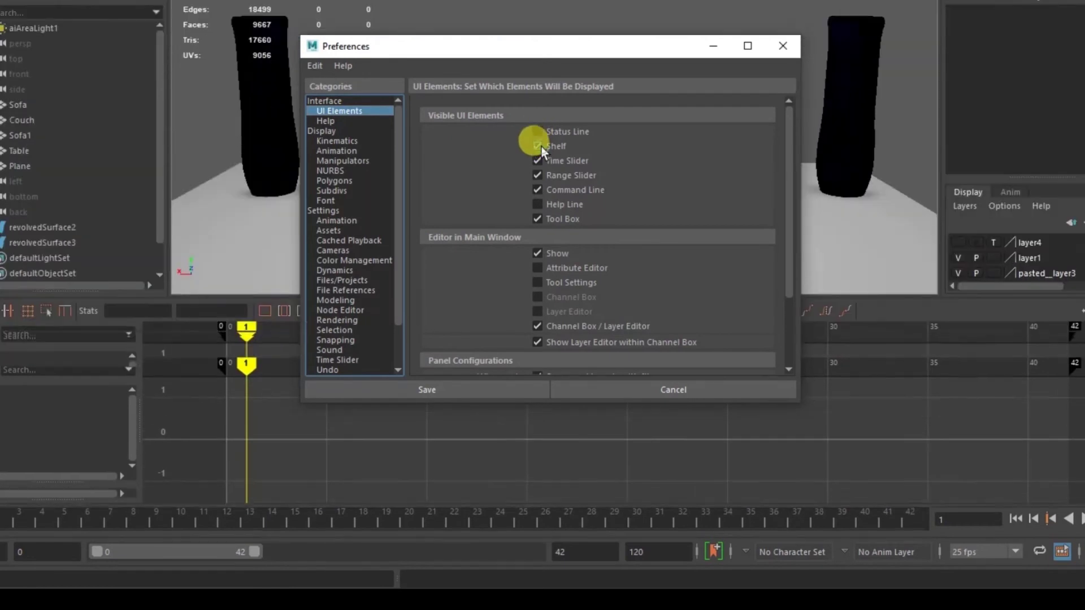
{"action": "left_click", "coordinate": [538, 163]}
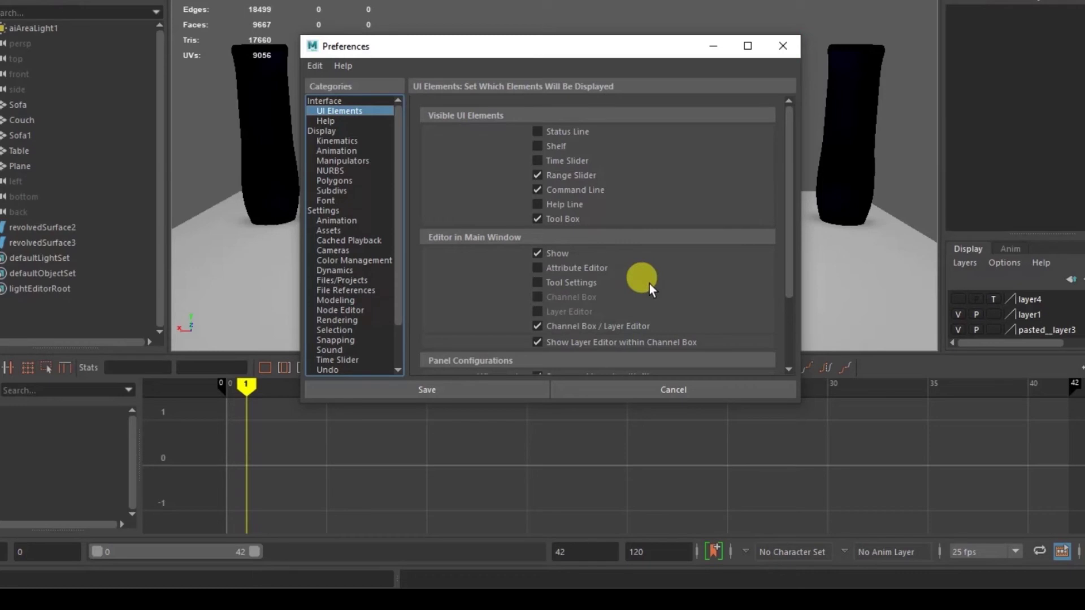
{"action": "scroll", "coordinate": [650, 284], "scroll_direction": "down", "scroll_amount": 2}
{"action": "scroll", "coordinate": [649, 284], "scroll_direction": "down", "scroll_amount": 2}
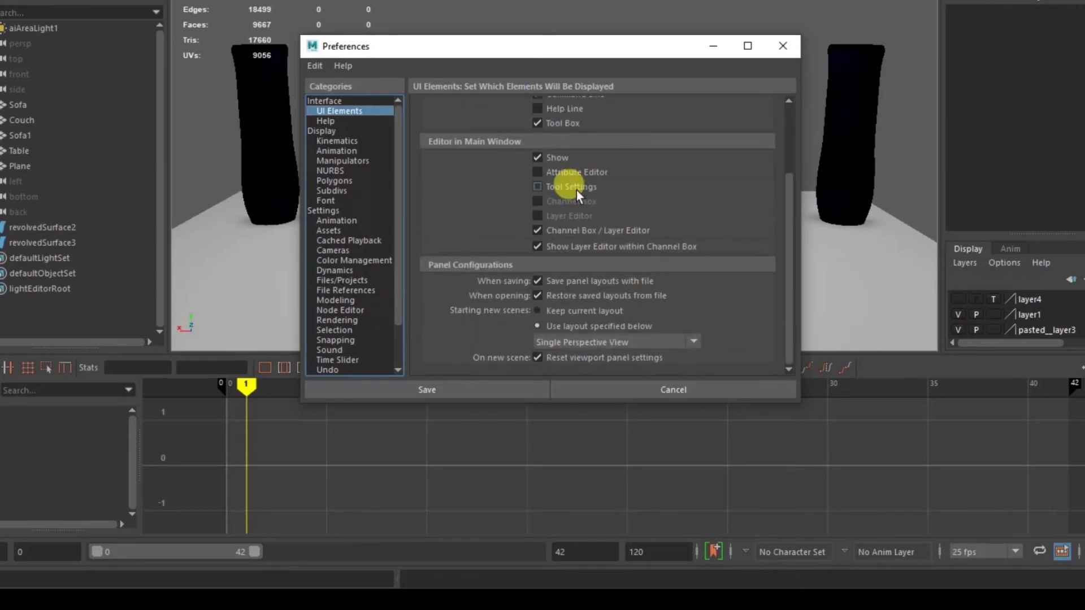
{"action": "left_click", "coordinate": [351, 122]}
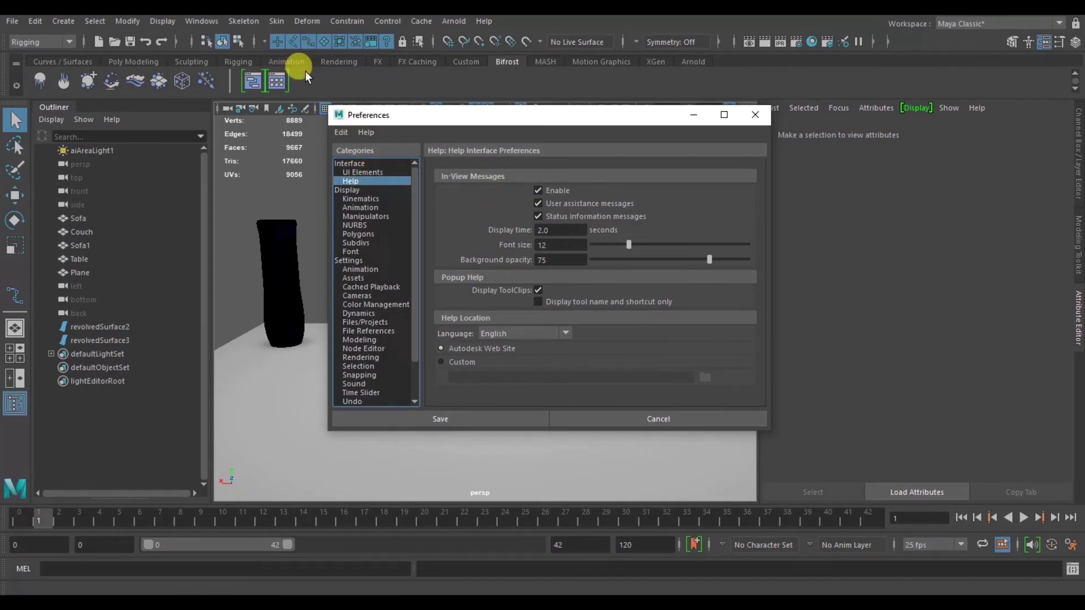
Toggle the viewport between wireframe (4) and shaded (5) display
{"action": "left_click_drag", "start_coordinate": [394, 125], "coordinate": [663, 135]}
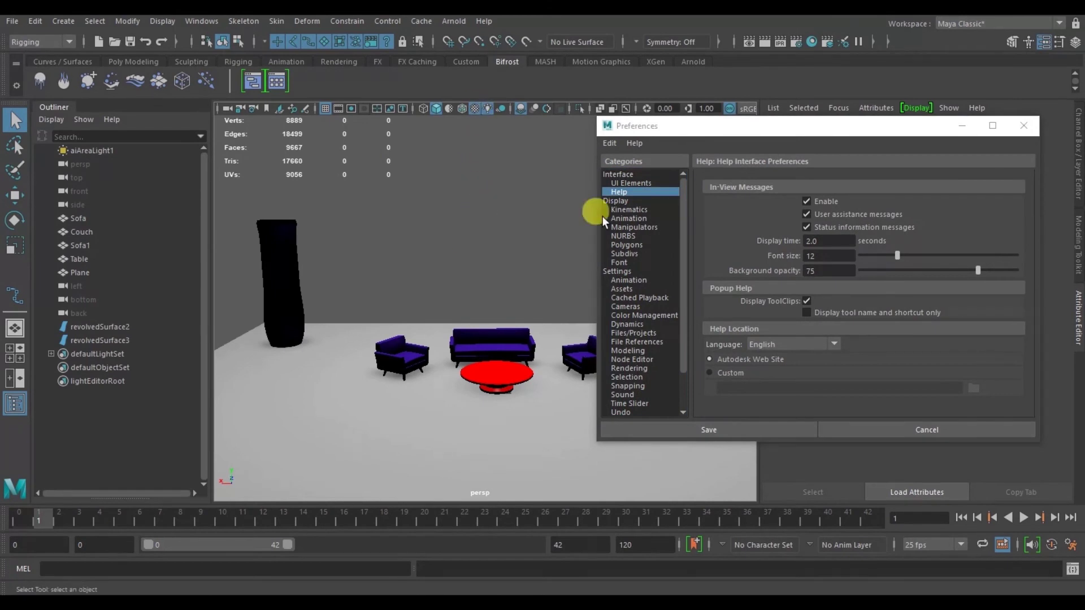
{"action": "key", "text": "4"}
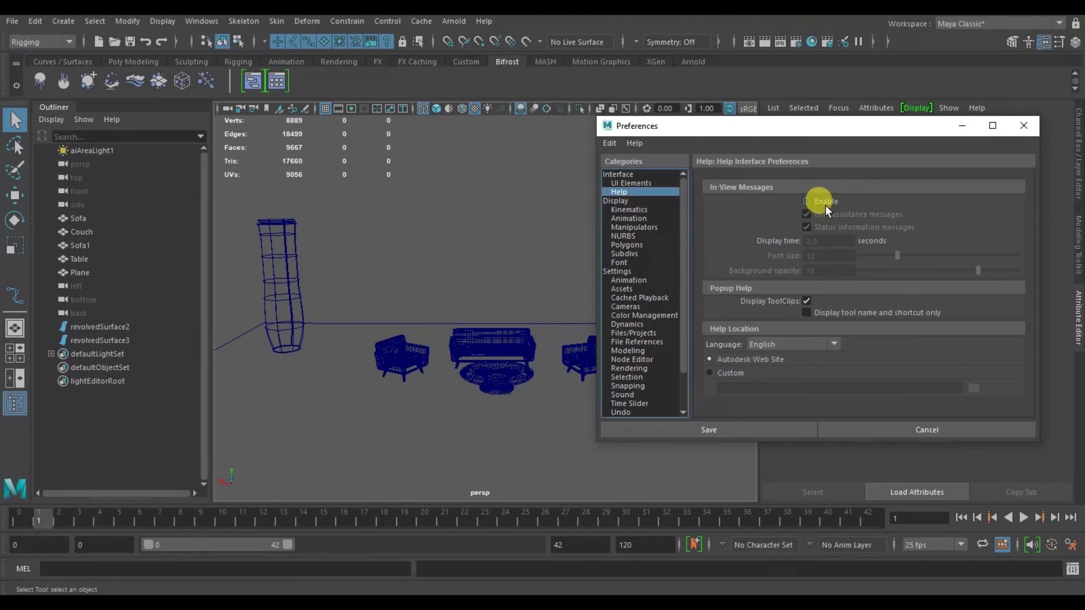
{"action": "left_click", "coordinate": [535, 181]}
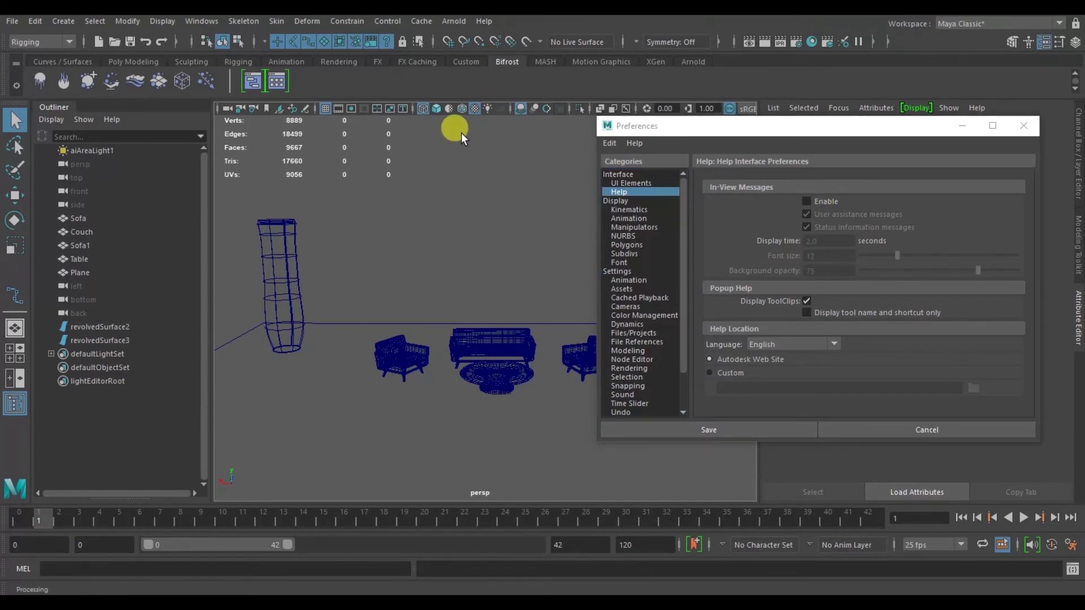
{"action": "key", "text": "5"}
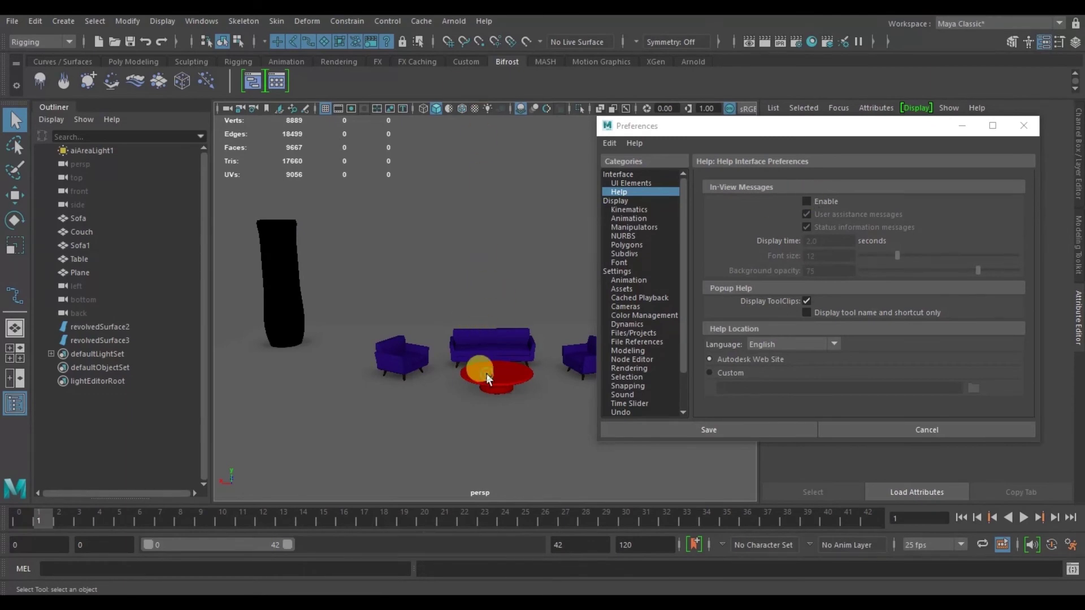
{"action": "left_click", "coordinate": [475, 269]}
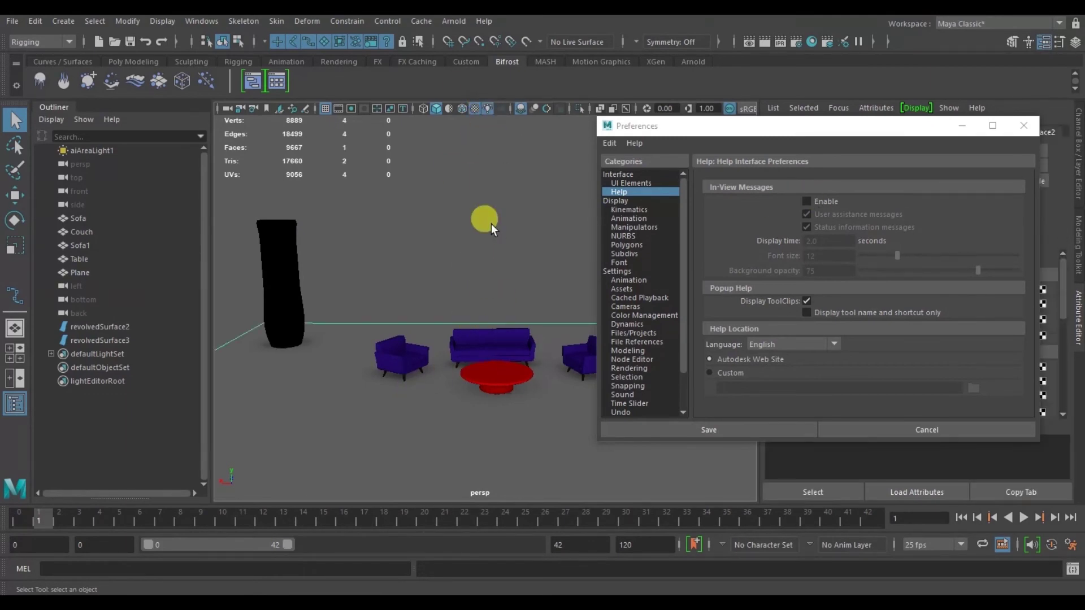
{"action": "left_click", "coordinate": [491, 224]}
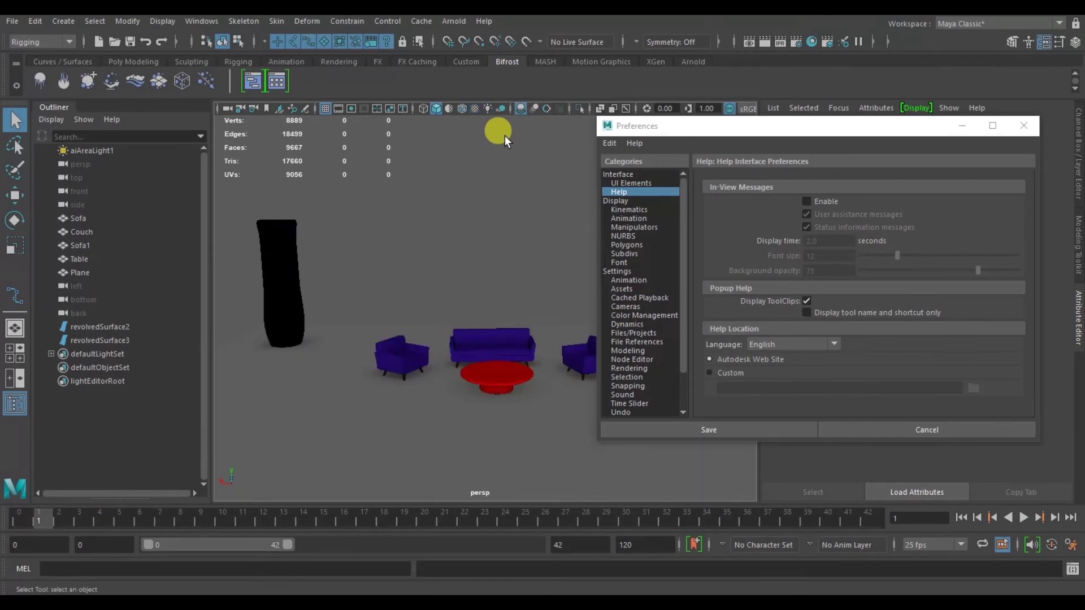
{"action": "key", "text": "4"}
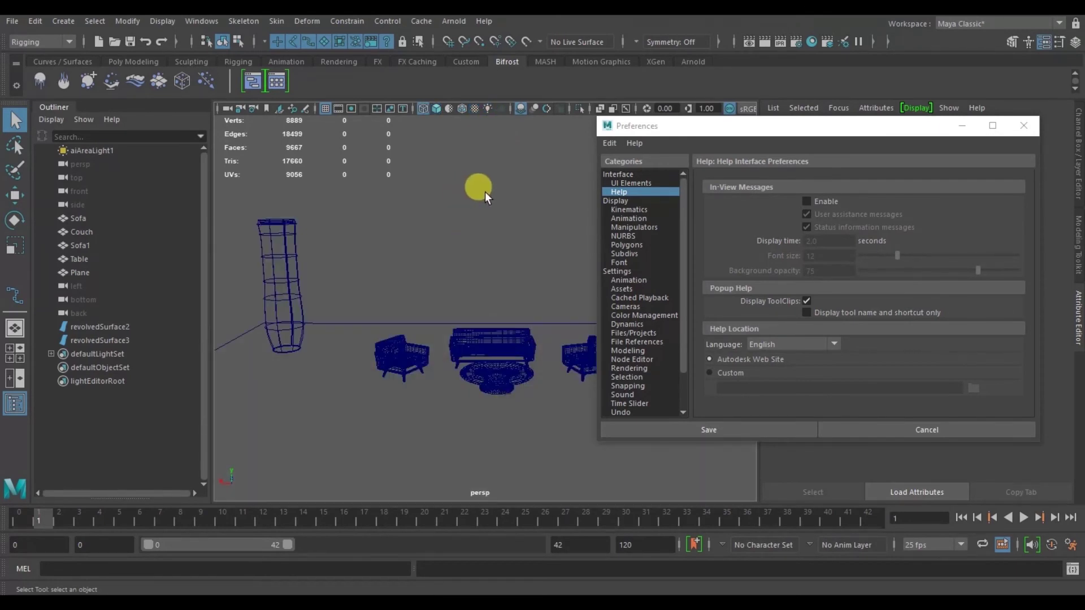
{"action": "key", "text": "5"}
Enable in-view messages, save preferences, and light the scene with all lights (7)
{"action": "left_click", "coordinate": [811, 200]}
{"action": "left_click", "coordinate": [506, 262]}
{"action": "key", "text": "7"}
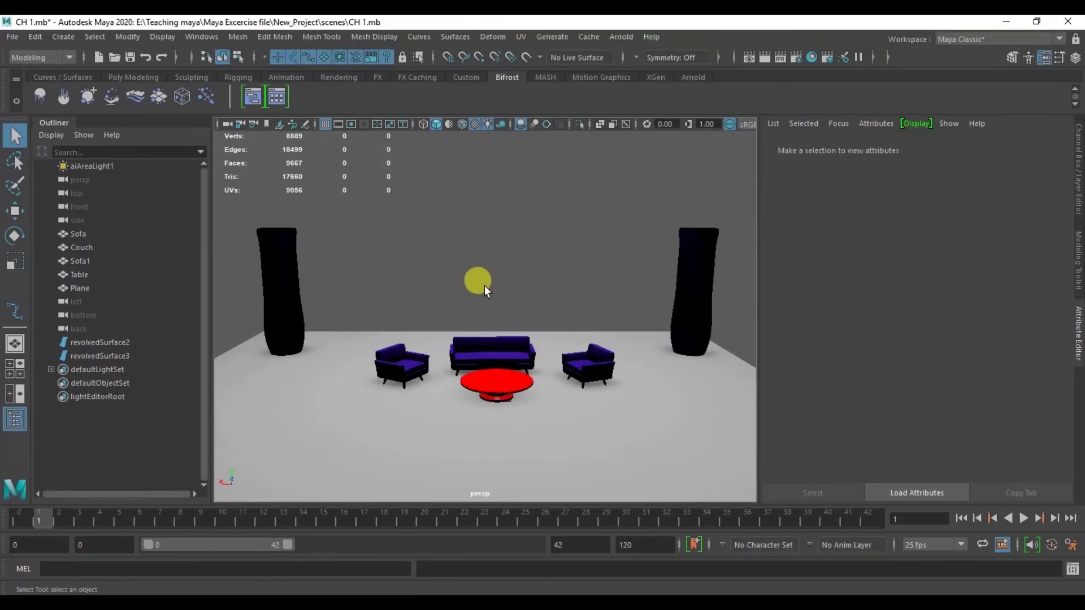
Hold Space over the viewport to show the full hotbox
{"action": "key", "text": "space"}
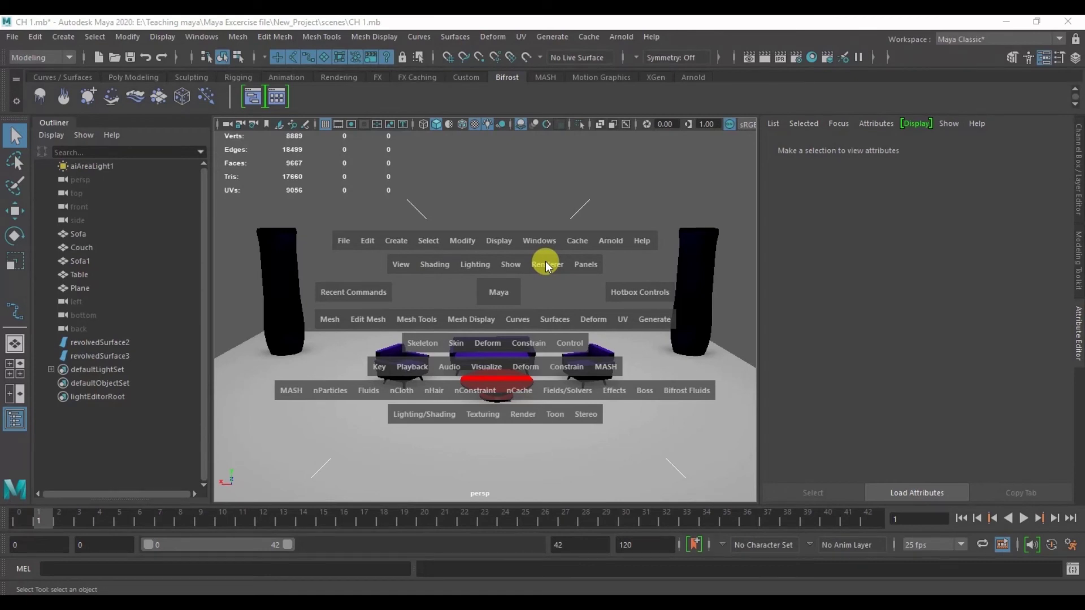
Peek at Recent Commands in the hotbox, then switch the viewport to Front View
{"action": "key", "text": "space"}
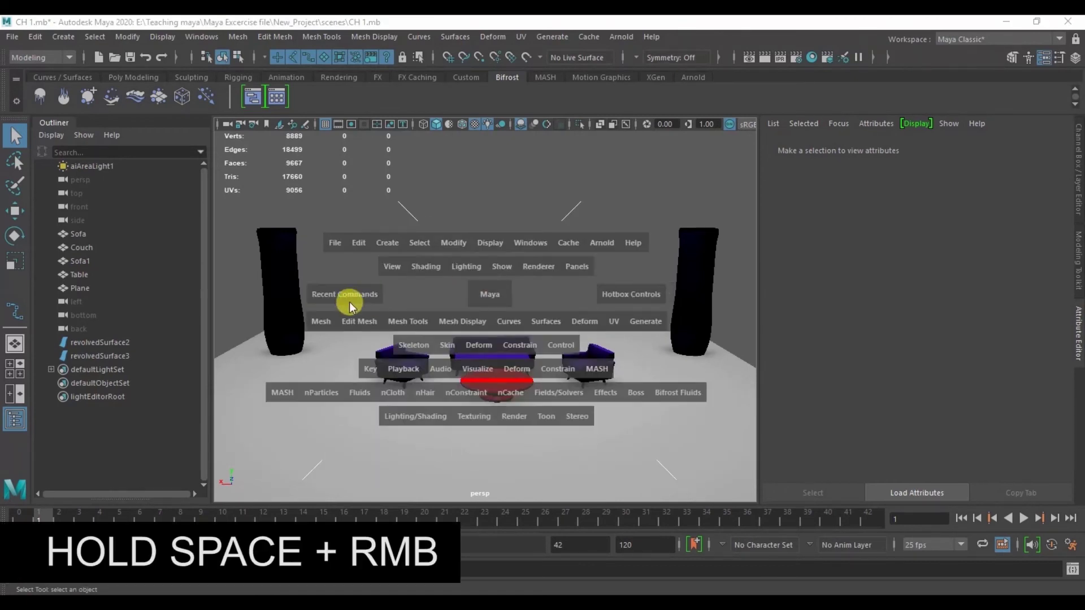
{"action": "right_click", "coordinate": [351, 298]}
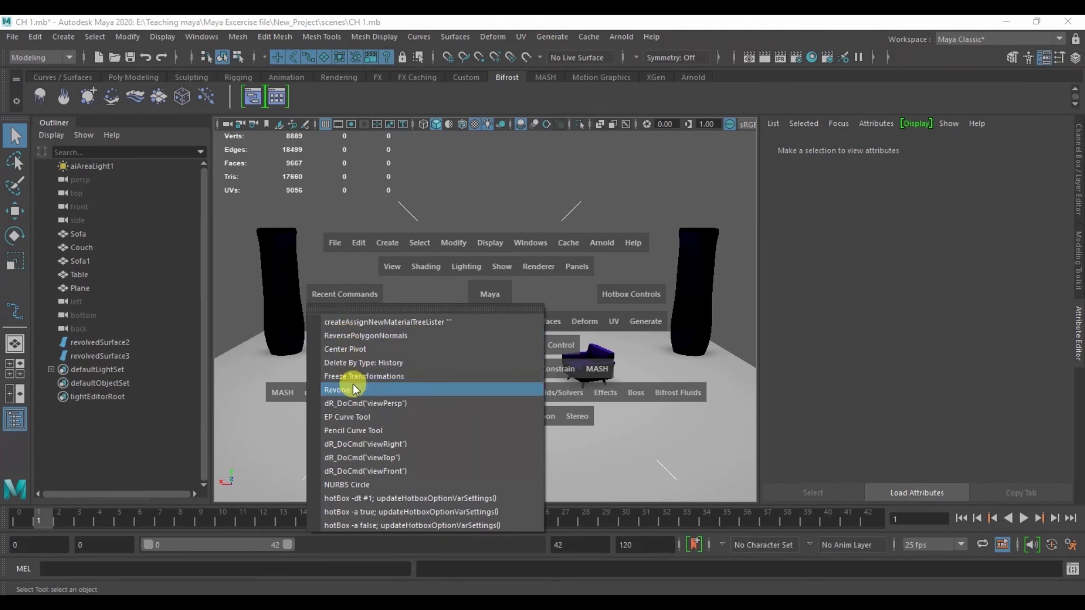
{"action": "right_click_drag", "start_coordinate": [353, 384], "coordinate": [396, 290]}
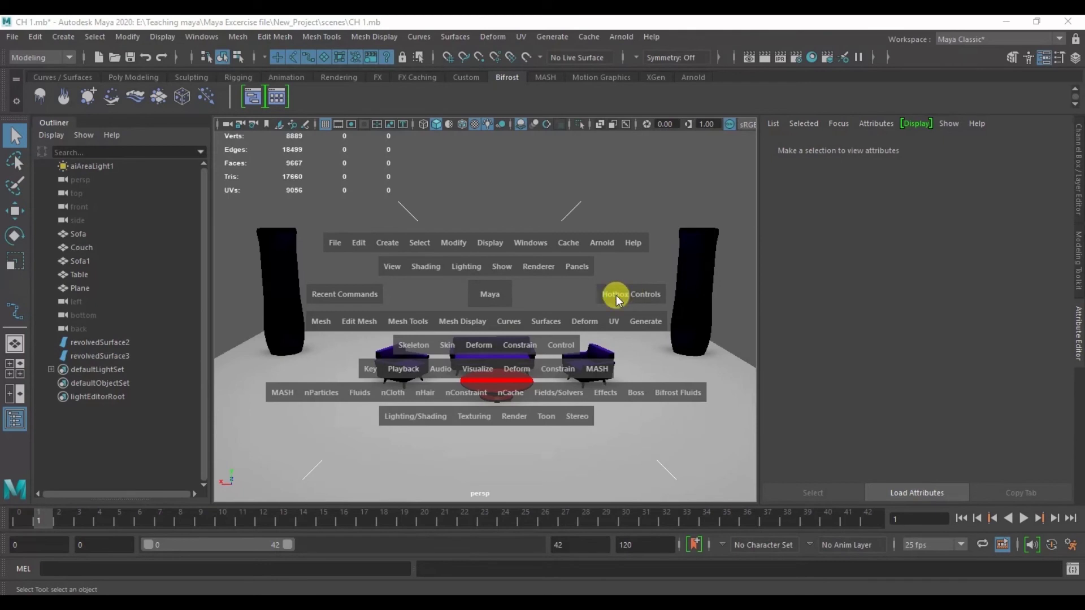
{"action": "key", "text": "space"}
{"action": "left_click", "coordinate": [505, 300]}
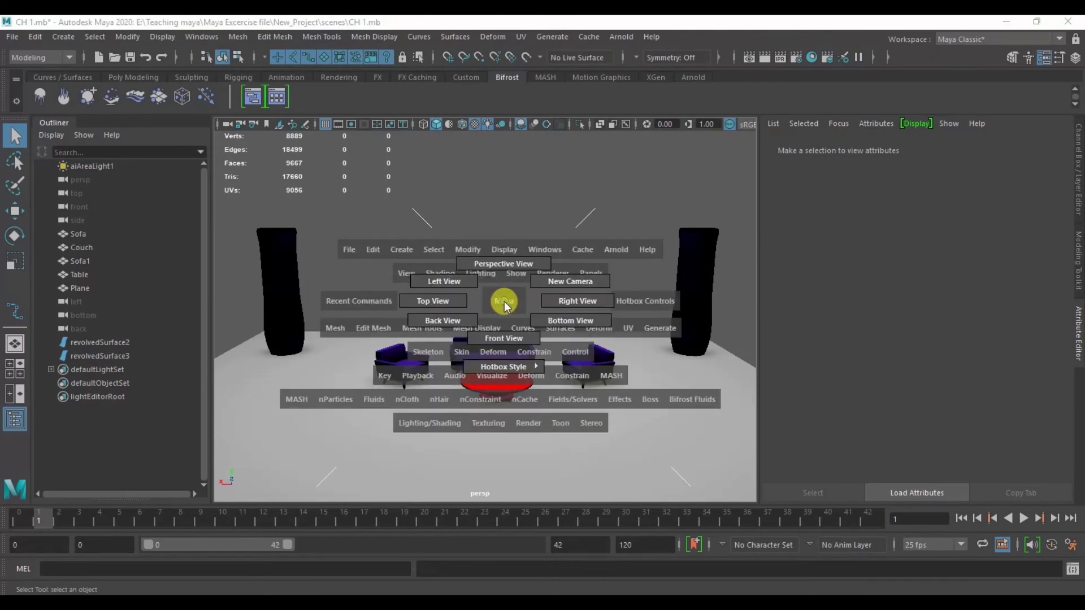
{"action": "mouse_move", "coordinate": [506, 306]}
{"action": "left_mouse_down"}
{"action": "mouse_move", "coordinate": [499, 341]}
{"action": "mouse_move", "coordinate": [559, 282]}
{"action": "mouse_move", "coordinate": [543, 266]}
{"action": "mouse_move", "coordinate": [525, 327]}
{"action": "mouse_move", "coordinate": [457, 304]}
{"action": "mouse_move", "coordinate": [531, 257]}
{"action": "mouse_move", "coordinate": [525, 330]}
{"action": "mouse_move", "coordinate": [421, 308]}
{"action": "mouse_move", "coordinate": [492, 336]}
{"action": "mouse_move", "coordinate": [560, 286]}
{"action": "mouse_move", "coordinate": [497, 266]}
{"action": "mouse_move", "coordinate": [461, 285]}
{"action": "mouse_move", "coordinate": [467, 322]}
{"action": "mouse_move", "coordinate": [493, 329]}
{"action": "mouse_move", "coordinate": [503, 323]}
{"action": "mouse_move", "coordinate": [447, 304]}
{"action": "mouse_move", "coordinate": [518, 328]}
{"action": "left_mouse_up"}
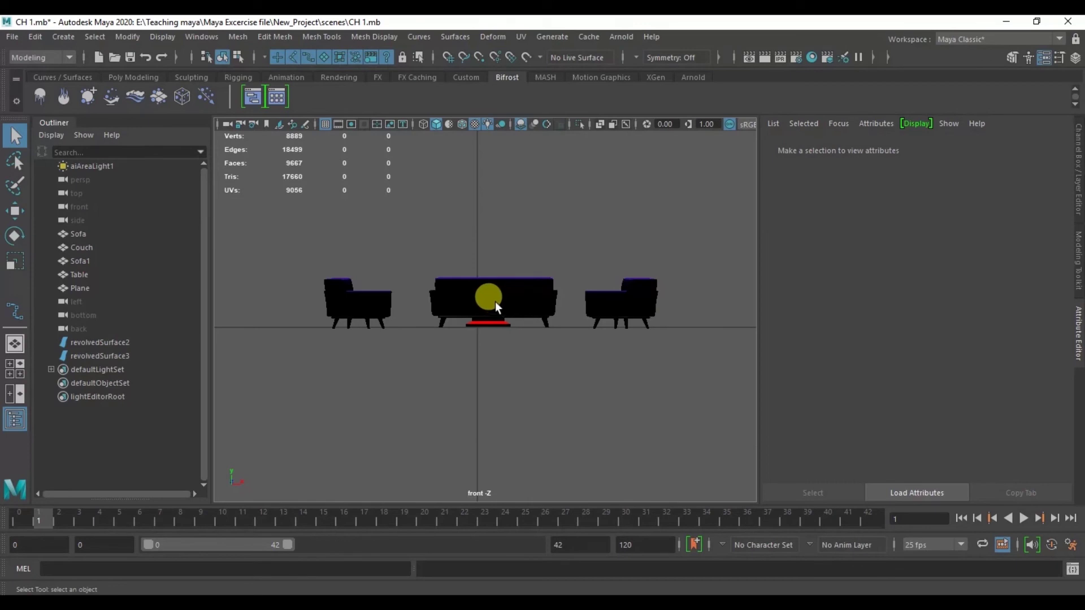
Use the hotbox to switch the viewport to Back view, then back to Perspective
{"action": "key", "text": "space"}
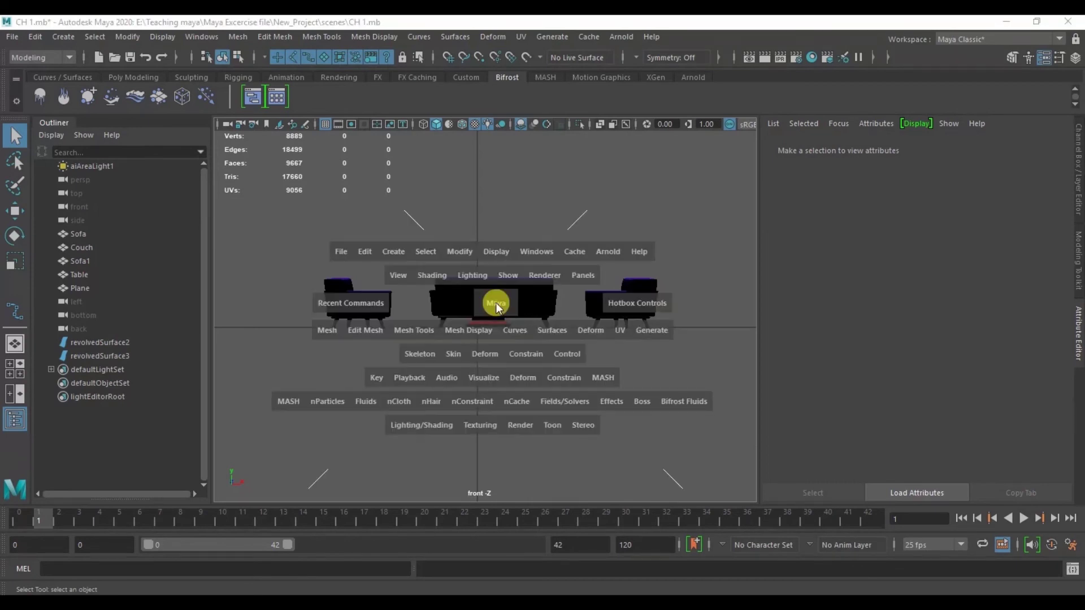
{"action": "left_click", "coordinate": [496, 303]}
{"action": "left_click_drag", "start_coordinate": [496, 304], "coordinate": [442, 324]}
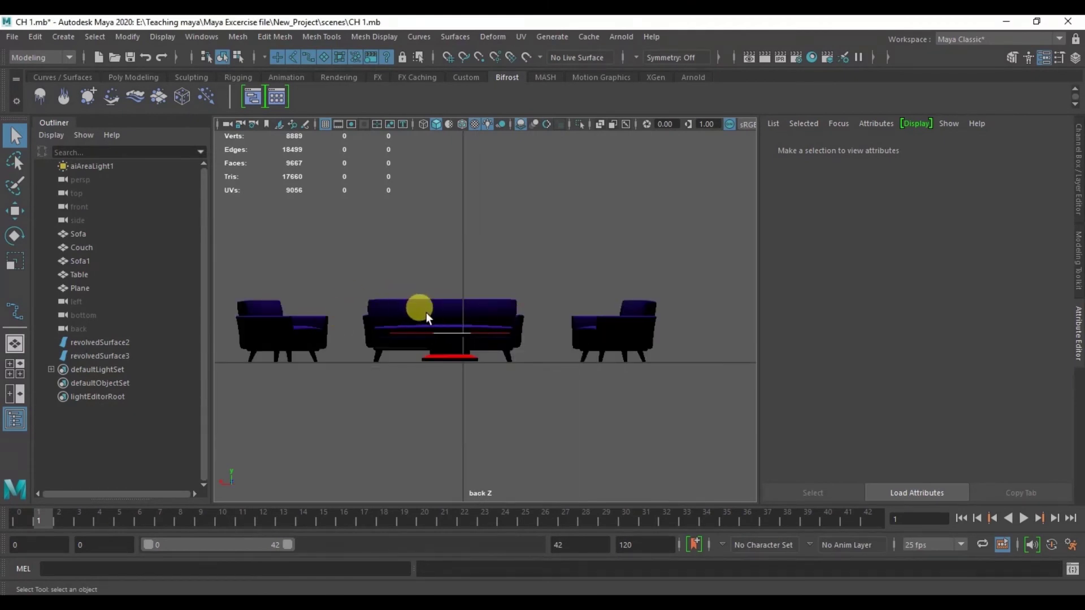
{"action": "key", "text": "space"}
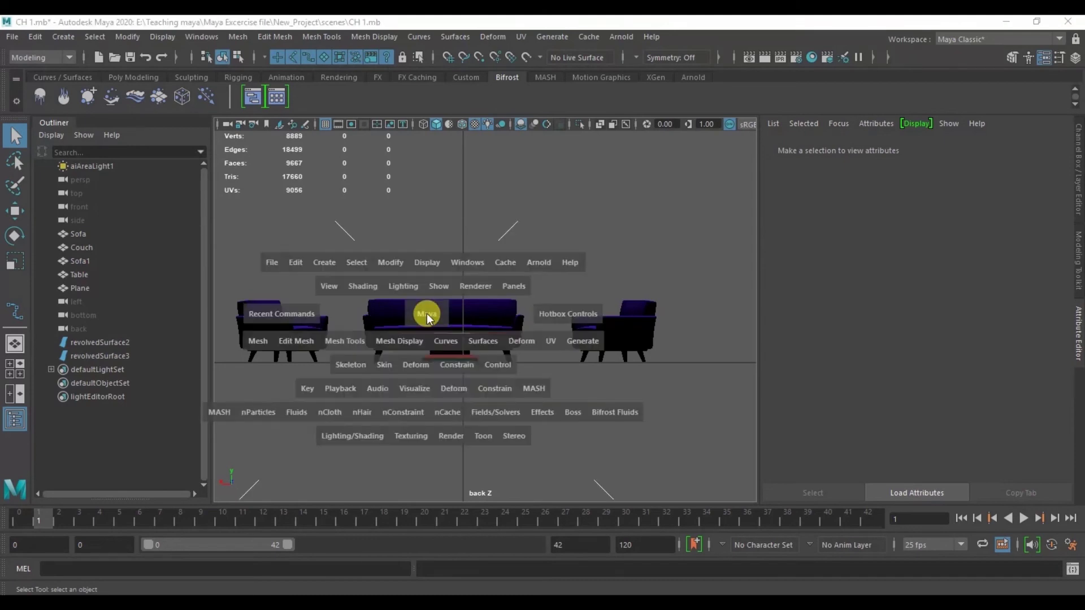
{"action": "left_click_drag", "start_coordinate": [427, 314], "coordinate": [426, 293]}
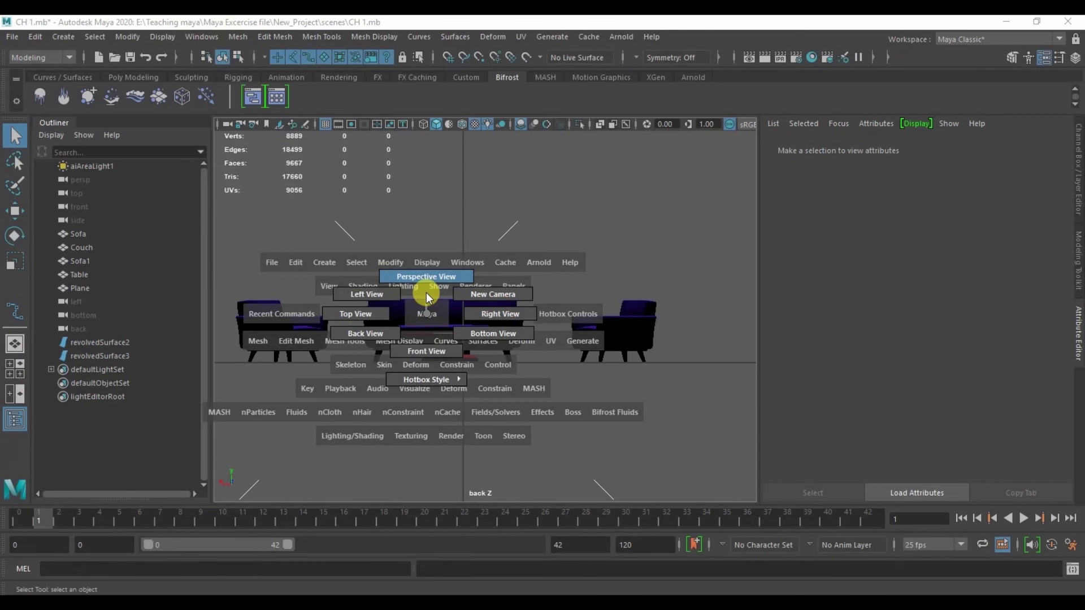
{"action": "key", "text": "space"}
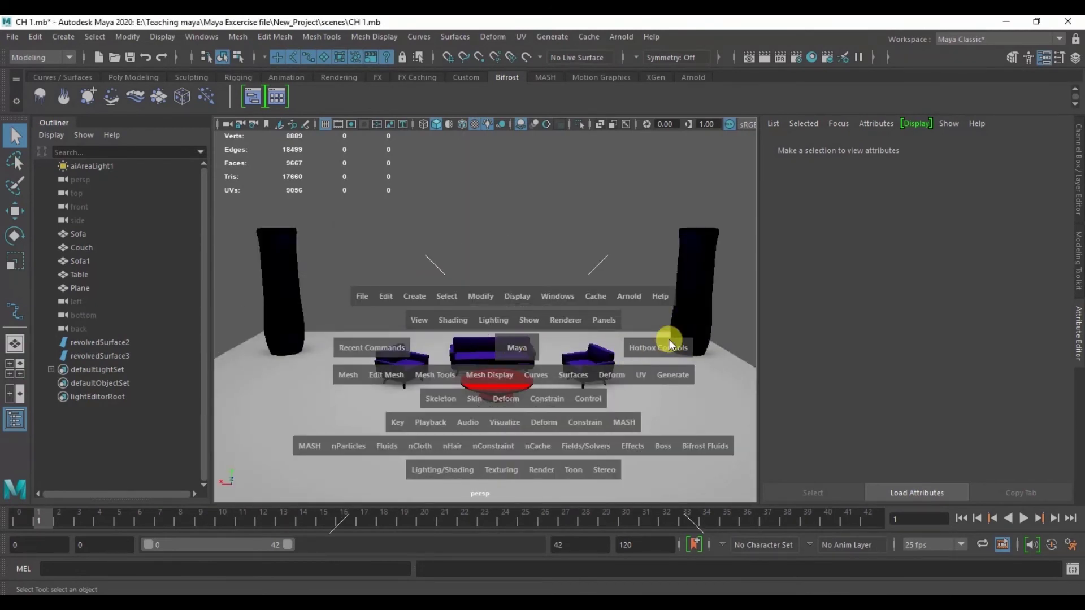
{"action": "left_click", "coordinate": [646, 349]}
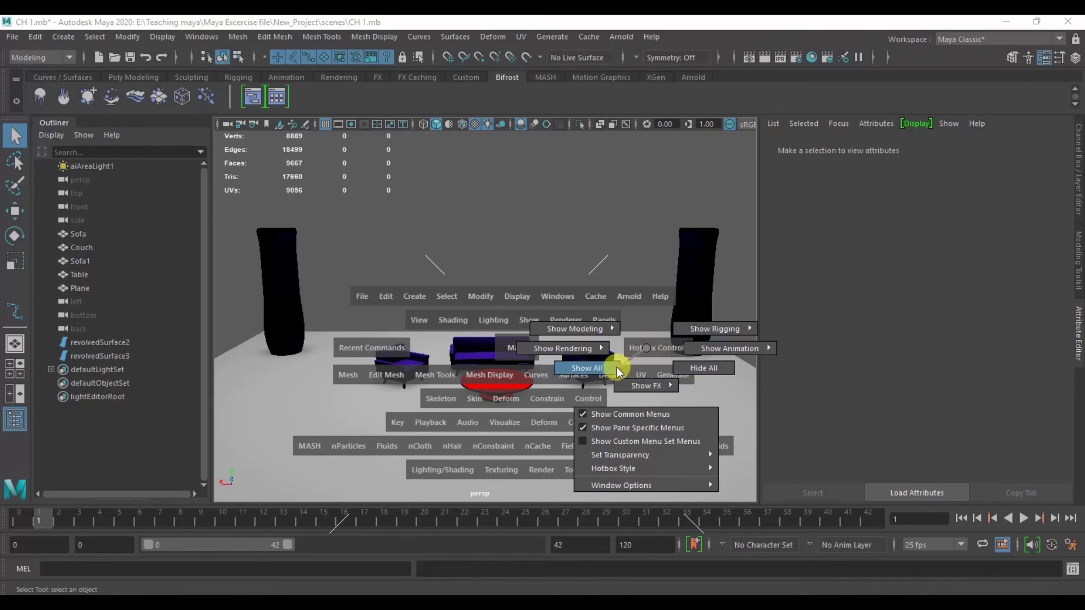
{"action": "mouse_move", "coordinate": [610, 350]}
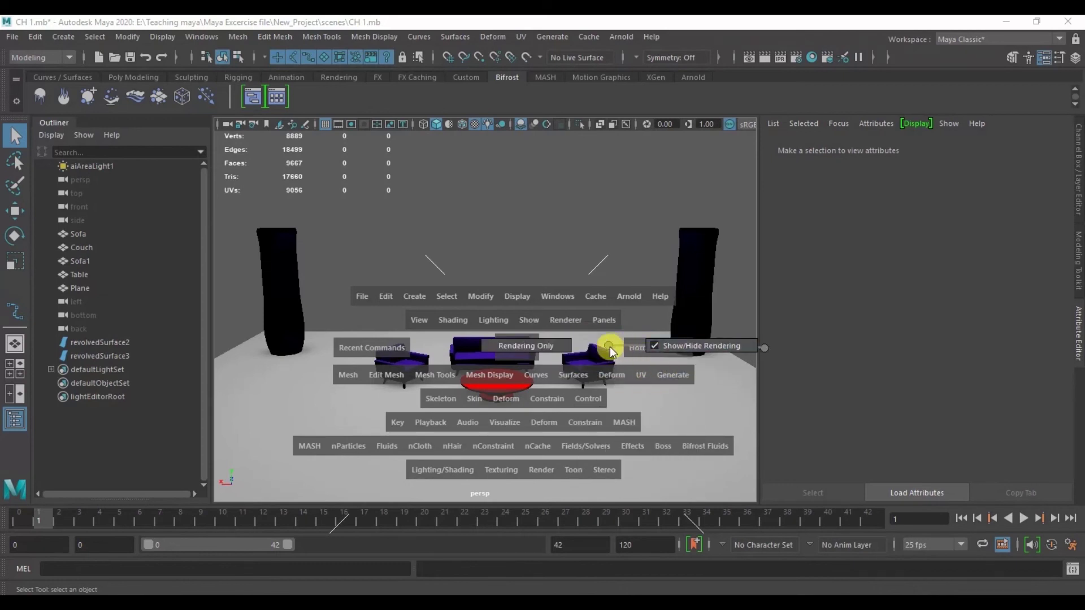
{"action": "left_click", "coordinate": [663, 345]}
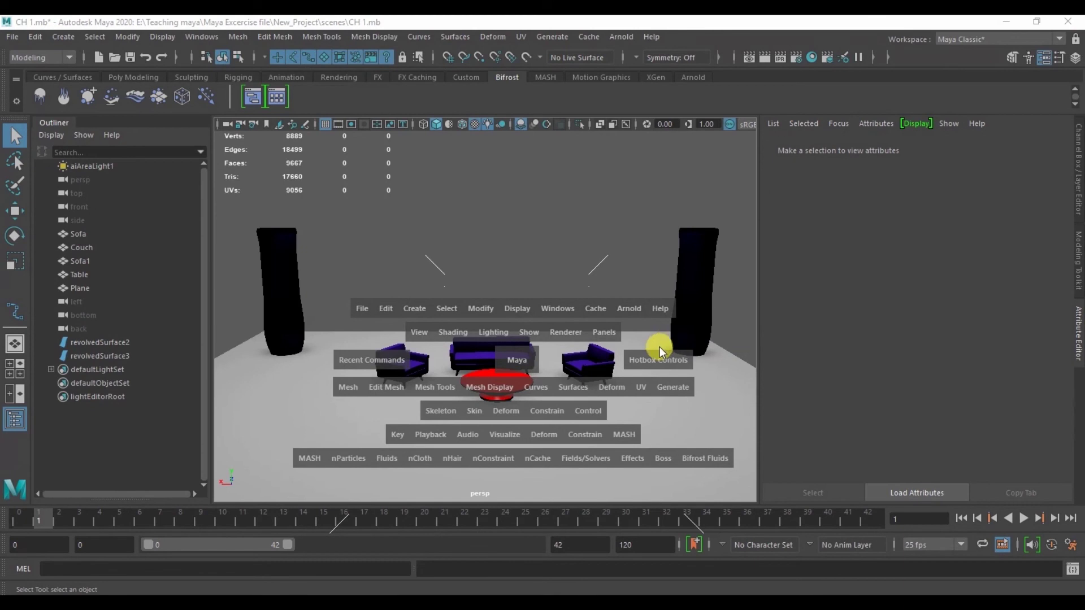
{"action": "key", "text": "space"}
{"action": "mouse_move", "coordinate": [739, 364]}
{"action": "left_mouse_down"}
{"action": "mouse_move", "coordinate": [772, 389]}
{"action": "mouse_move", "coordinate": [756, 364]}
{"action": "left_mouse_up"}
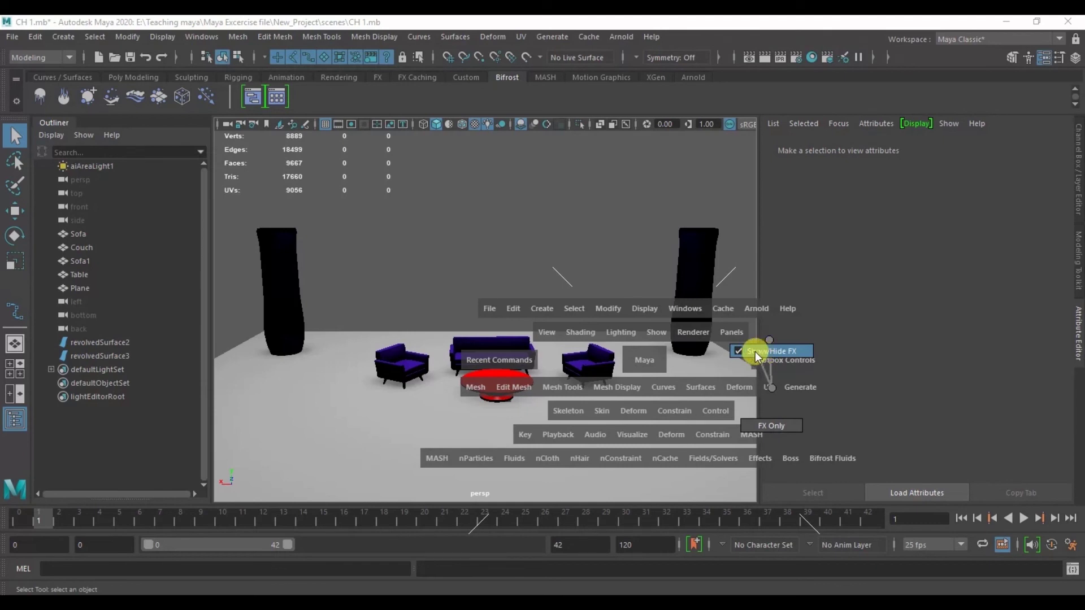
{"action": "left_click_drag", "start_coordinate": [738, 352], "coordinate": [738, 352]}
{"action": "key", "text": "space"}
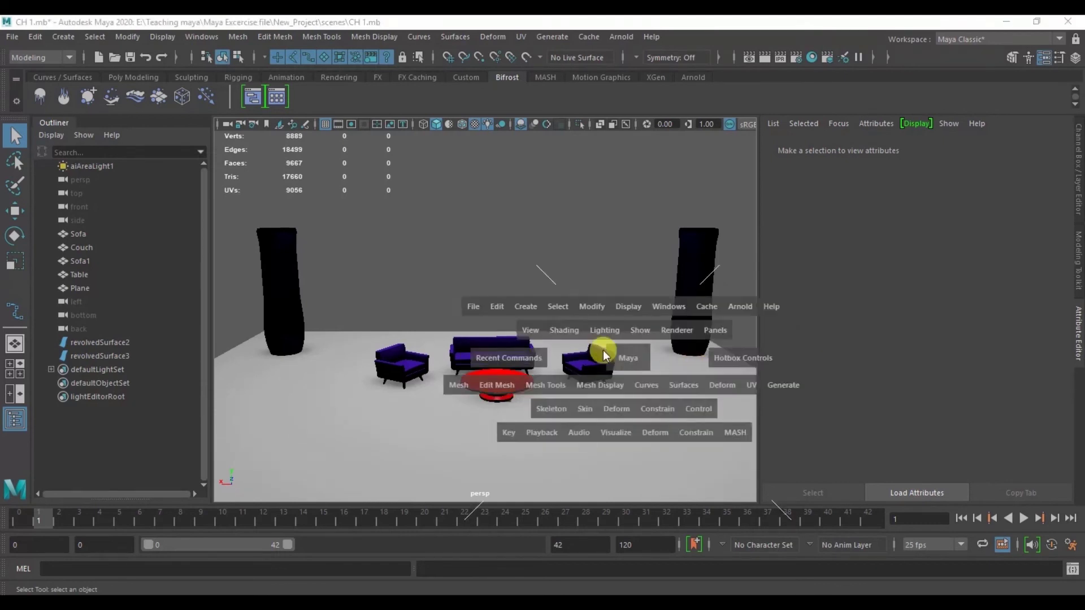
{"action": "left_click", "coordinate": [729, 319]}
{"action": "left_click_drag", "start_coordinate": [714, 337], "coordinate": [684, 337]}
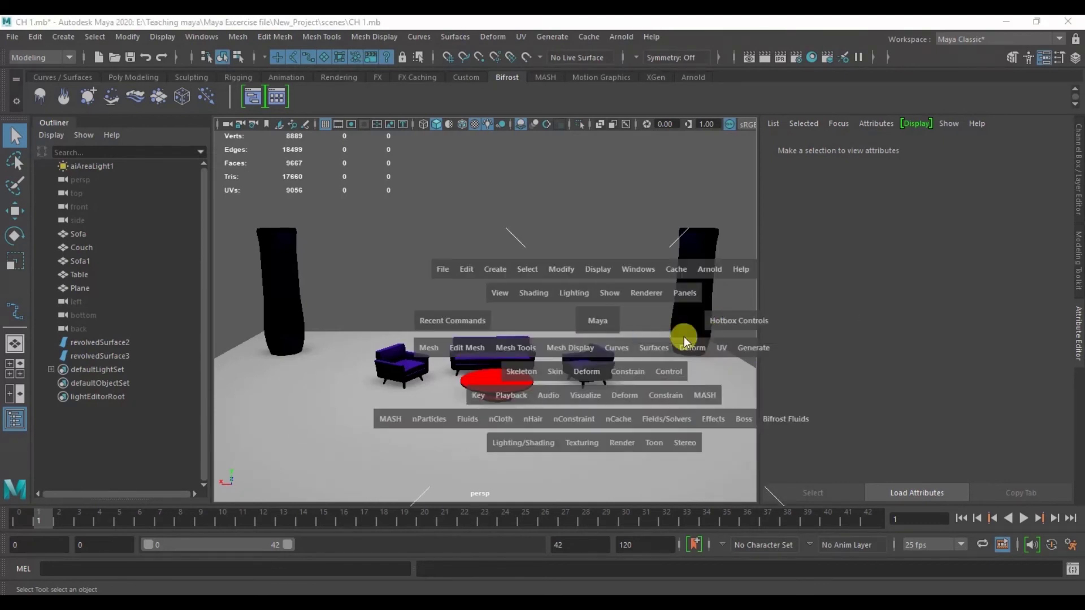
{"action": "key", "text": "space"}
{"action": "mouse_move", "coordinate": [600, 316]}
{"action": "left_mouse_down"}
{"action": "mouse_move", "coordinate": [704, 339]}
{"action": "mouse_move", "coordinate": [600, 312]}
{"action": "left_mouse_up"}
{"action": "key", "text": "space"}
{"action": "left_click_drag", "start_coordinate": [732, 315], "coordinate": [774, 334]}
{"action": "key", "text": "space"}
{"action": "left_click_drag", "start_coordinate": [613, 345], "coordinate": [555, 351]}
{"action": "key", "text": "space"}
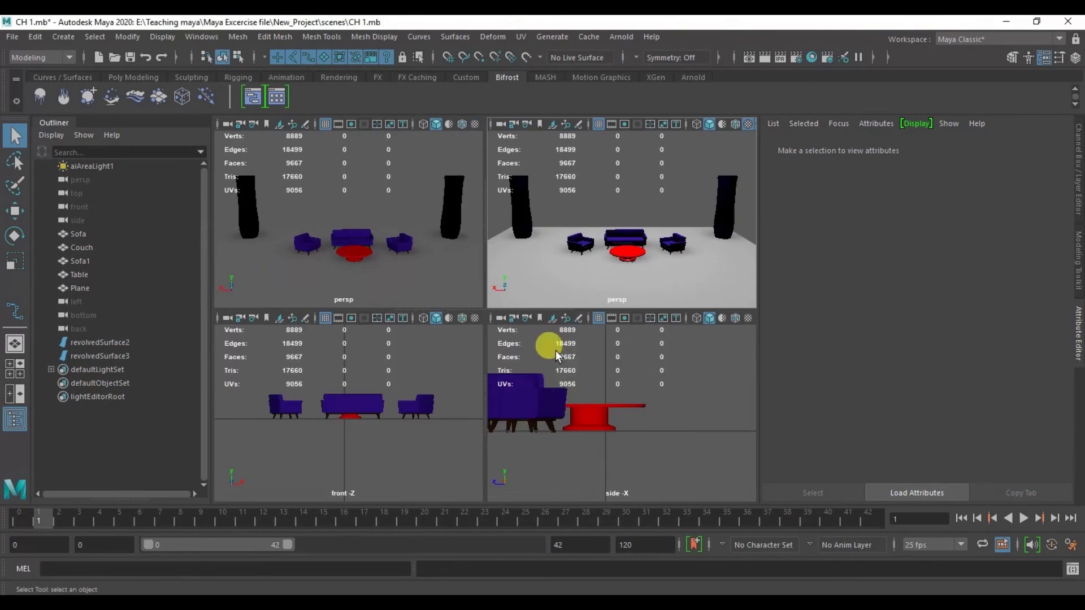
{"action": "key", "text": "space"}
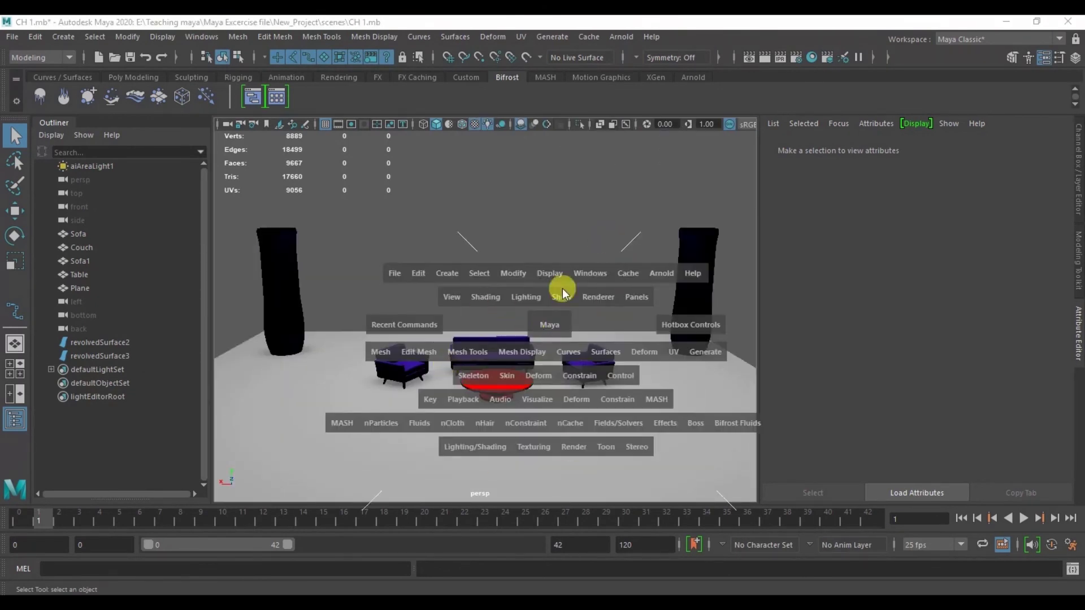
Frame the couch, shift the view to the red table, and open the table's marking menu
{"action": "key", "text": "space"}
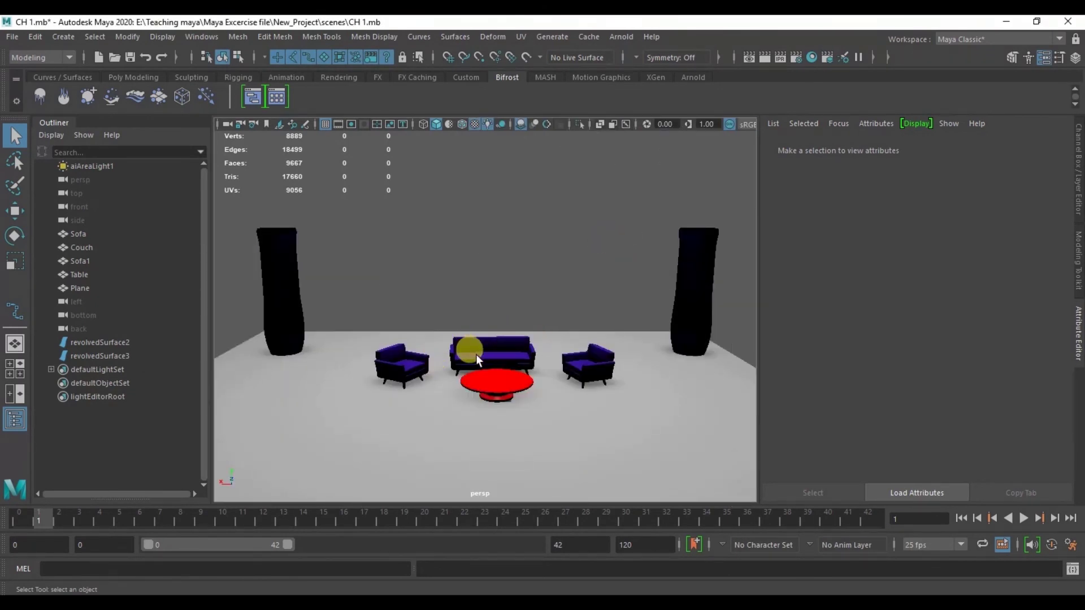
{"action": "left_click", "coordinate": [475, 355]}
{"action": "key", "text": "f"}
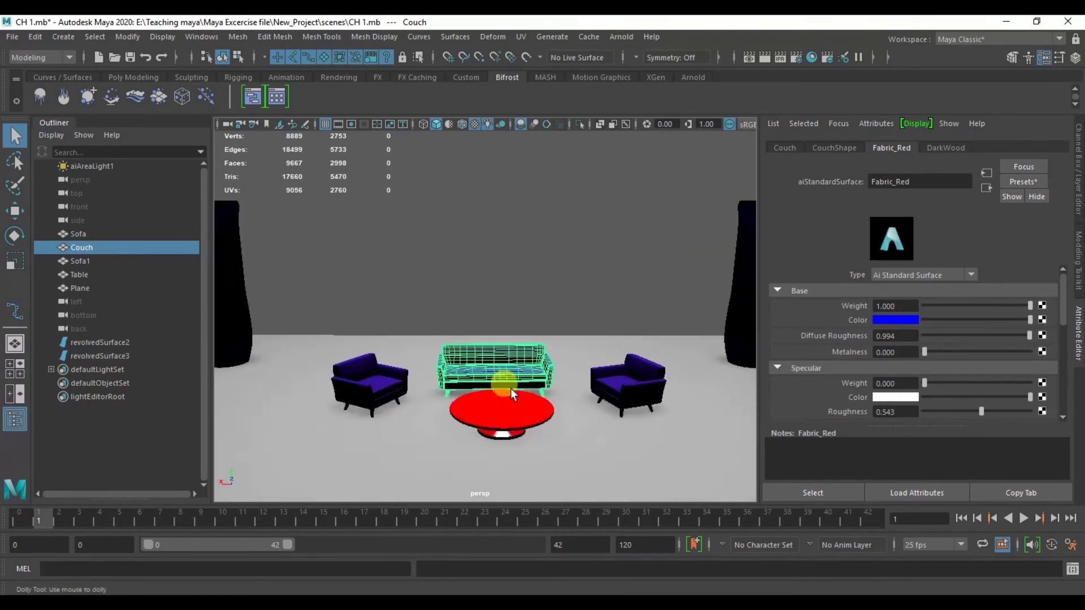
{"action": "middle_click_drag", "start_coordinate": [501, 383], "coordinate": [481, 231], "text": "alt"}
{"action": "scroll", "coordinate": [469, 317], "scroll_direction": "down", "scroll_amount": 5}
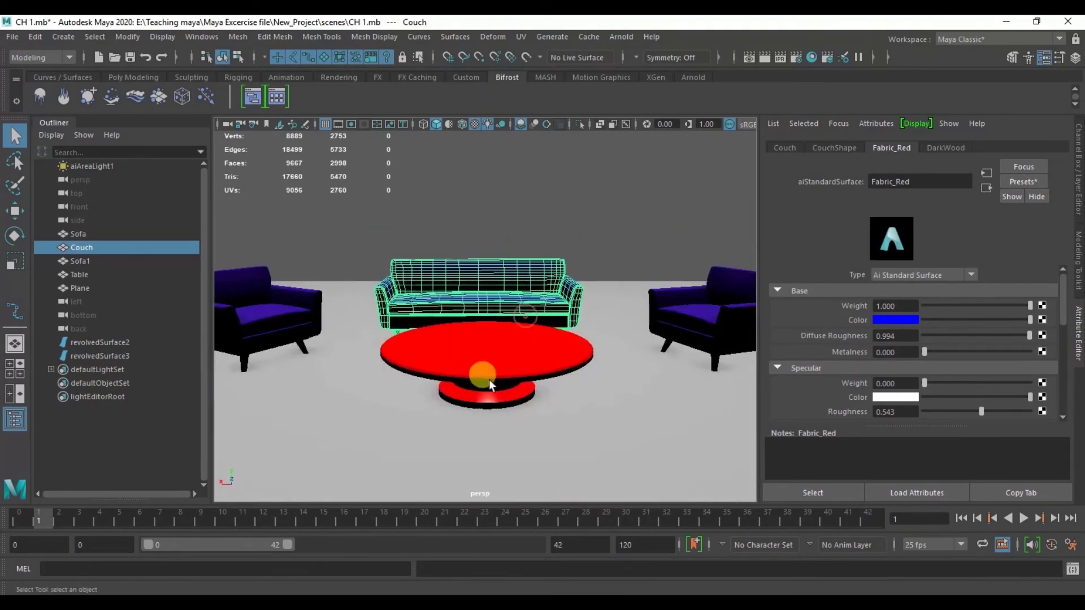
{"action": "left_click", "coordinate": [486, 367]}
{"action": "right_click", "coordinate": [484, 361]}
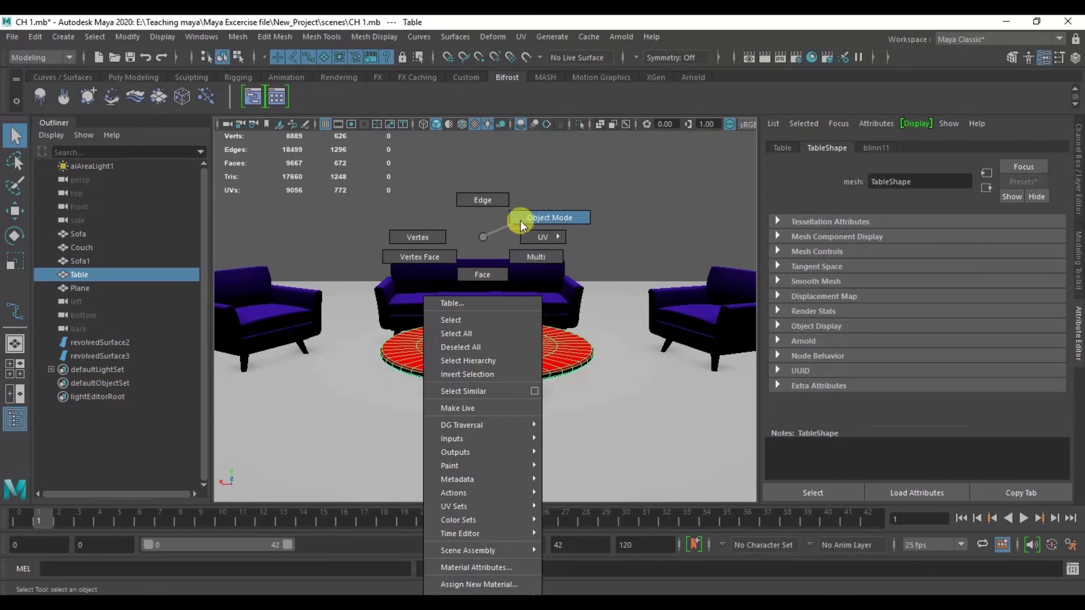
Switch the table to edge, then face mode, and pick several table-top faces
{"action": "right_click_drag", "start_coordinate": [521, 221], "coordinate": [504, 214]}
{"action": "left_click_drag", "start_coordinate": [514, 358], "coordinate": [516, 369], "text": "alt"}
{"action": "mouse_move", "coordinate": [516, 369]}
{"action": "middle_mouse_down", "text": "alt"}
{"action": "mouse_move", "coordinate": [547, 386]}
{"action": "mouse_move", "coordinate": [511, 348]}
{"action": "middle_mouse_up", "text": "alt"}
{"action": "right_click_drag", "start_coordinate": [511, 348], "coordinate": [505, 276]}
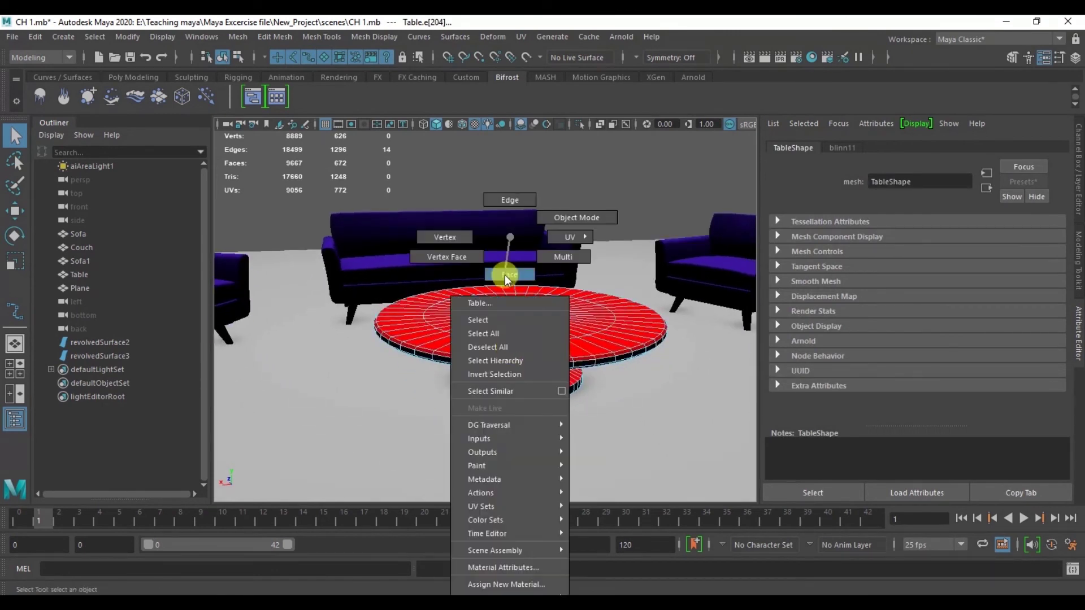
{"action": "left_click", "coordinate": [515, 350]}
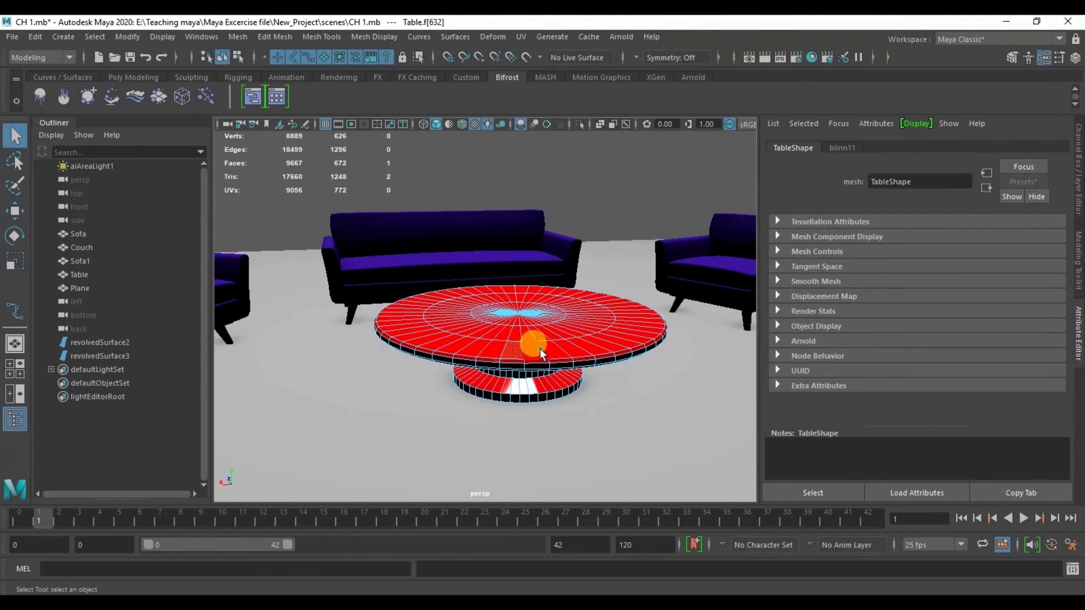
{"action": "left_click", "coordinate": [535, 333]}
{"action": "left_click", "coordinate": [508, 342]}
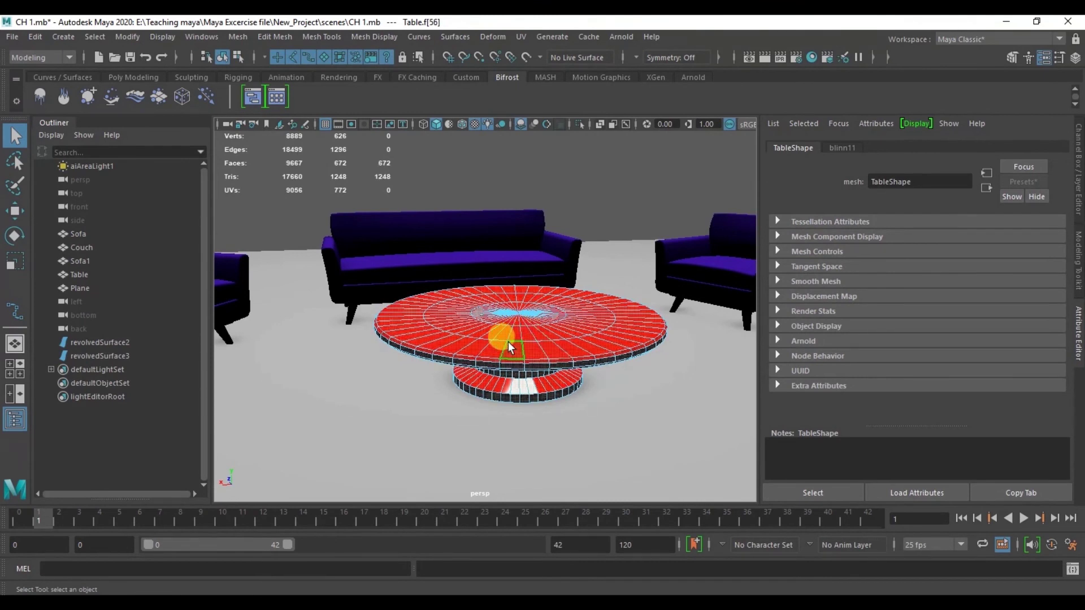
Switch the table to vertex mode, pick two vertices, then return to object mode
{"action": "right_click_drag", "start_coordinate": [508, 341], "coordinate": [440, 236]}
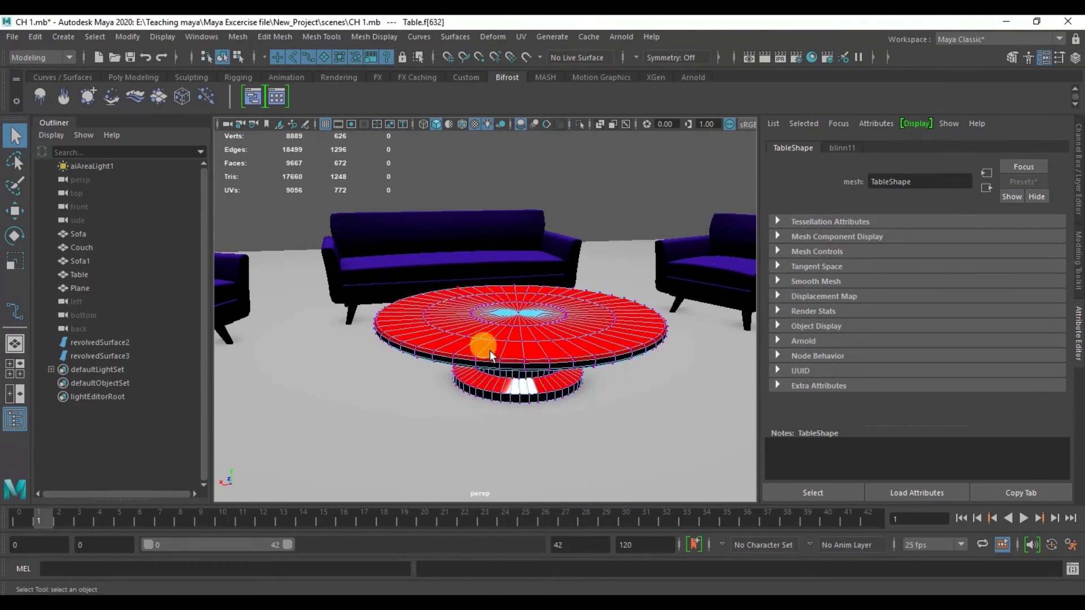
{"action": "left_click", "coordinate": [509, 352]}
{"action": "left_click", "coordinate": [547, 343]}
{"action": "right_click_drag", "start_coordinate": [526, 342], "coordinate": [563, 220]}
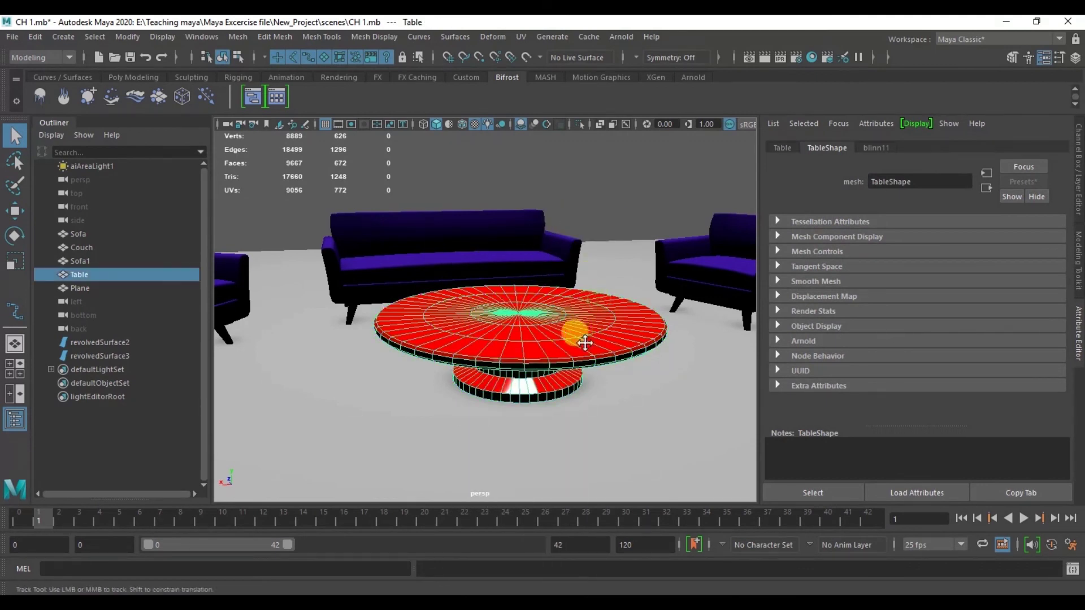
Pull the view back to show the whole room and select the table
{"action": "left_click_drag", "start_coordinate": [585, 342], "coordinate": [504, 353], "text": "alt"}
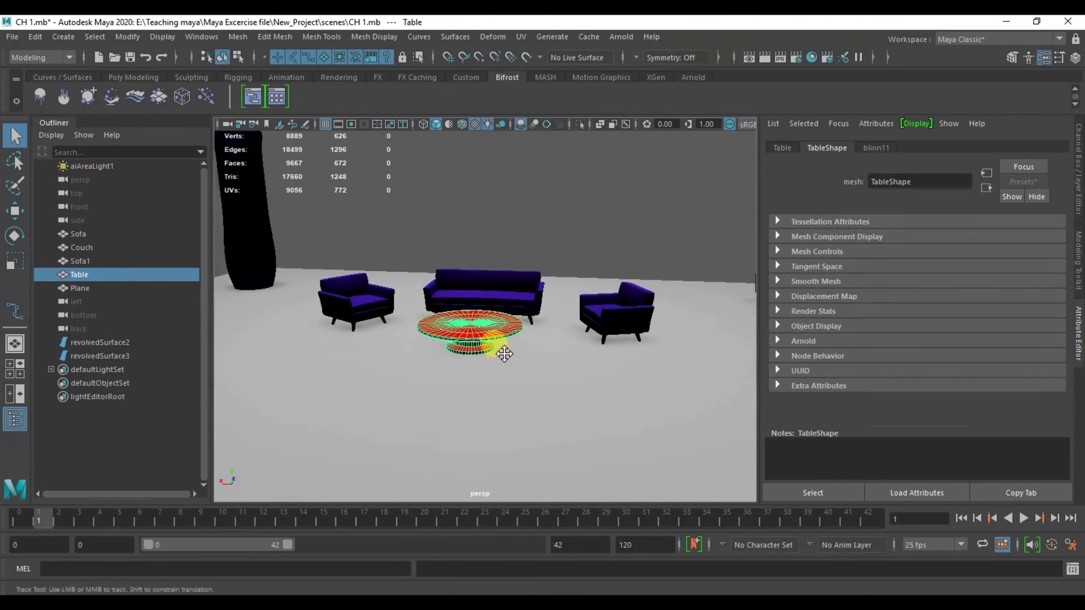
{"action": "middle_click_drag", "start_coordinate": [504, 354], "coordinate": [562, 345], "text": "alt"}
{"action": "right_click", "coordinate": [546, 320]}
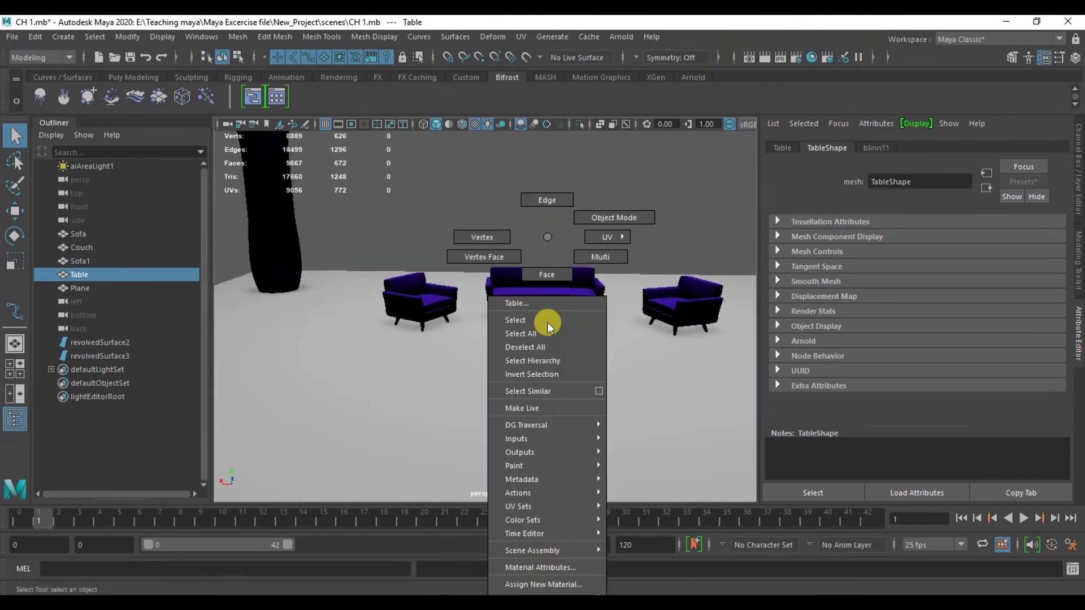
{"action": "left_click", "coordinate": [549, 326]}
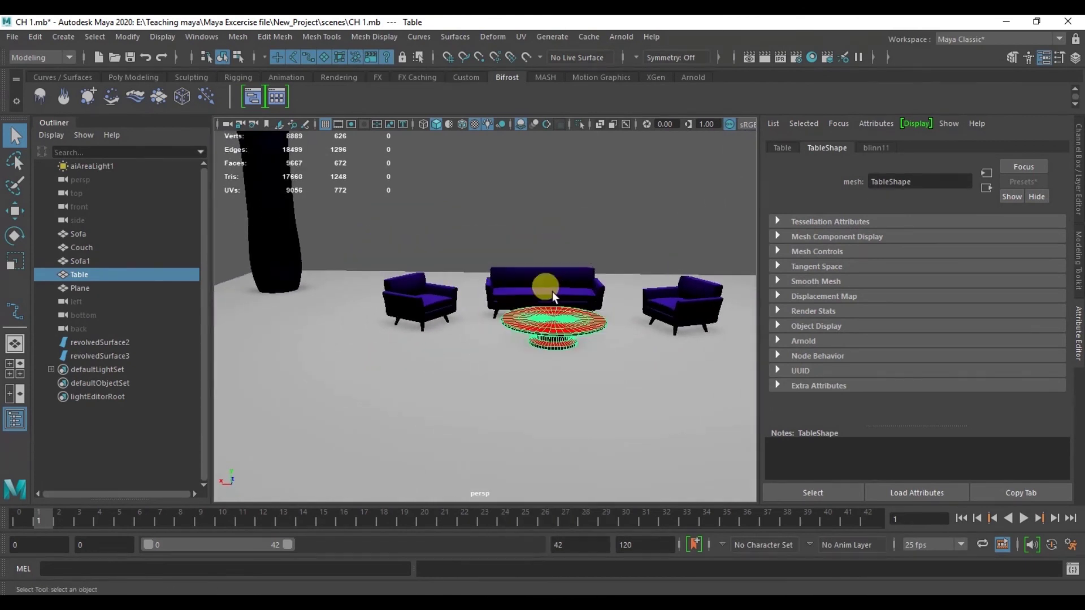
Assign a new aiStandardSurface material to the table
{"action": "right_click", "coordinate": [541, 330]}
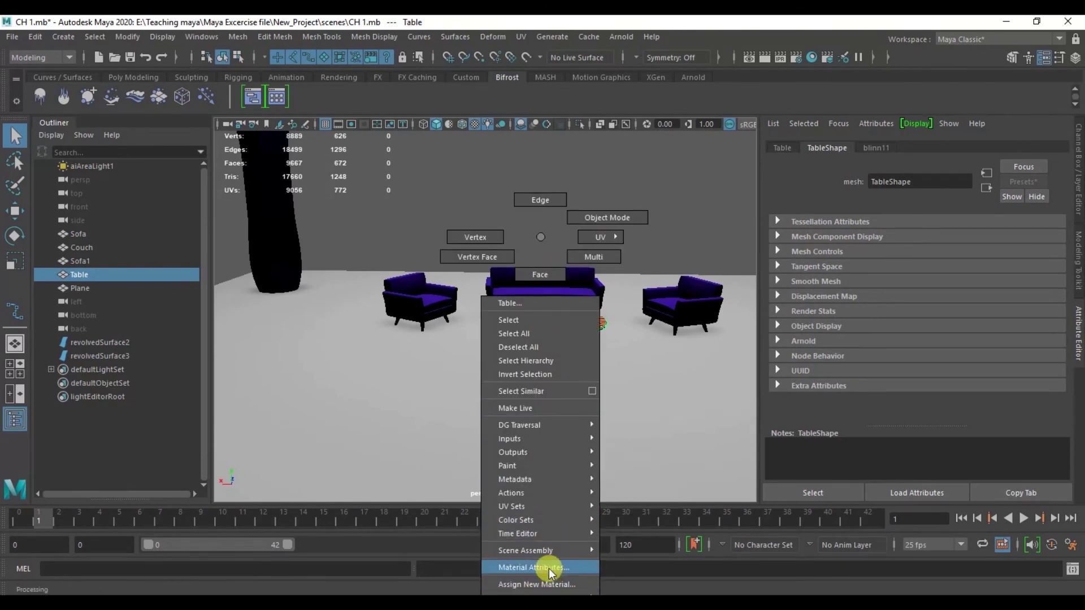
{"action": "left_click", "coordinate": [548, 586]}
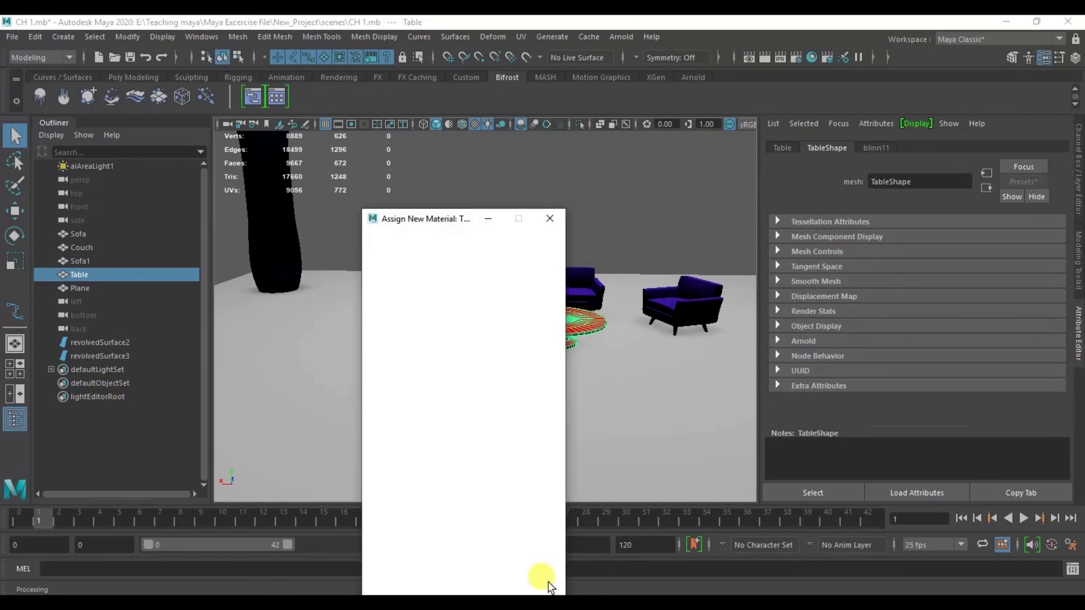
{"action": "scroll", "coordinate": [484, 523], "scroll_direction": "down", "scroll_amount": 2}
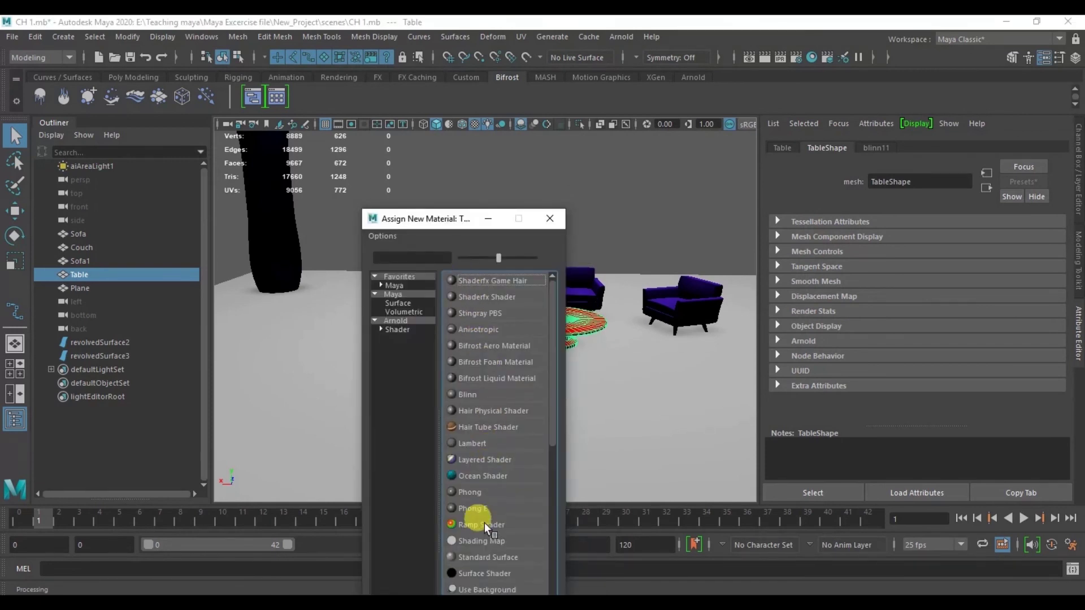
{"action": "scroll", "coordinate": [484, 523], "scroll_direction": "down", "scroll_amount": 3}
{"action": "scroll", "coordinate": [488, 455], "scroll_direction": "down", "scroll_amount": 3}
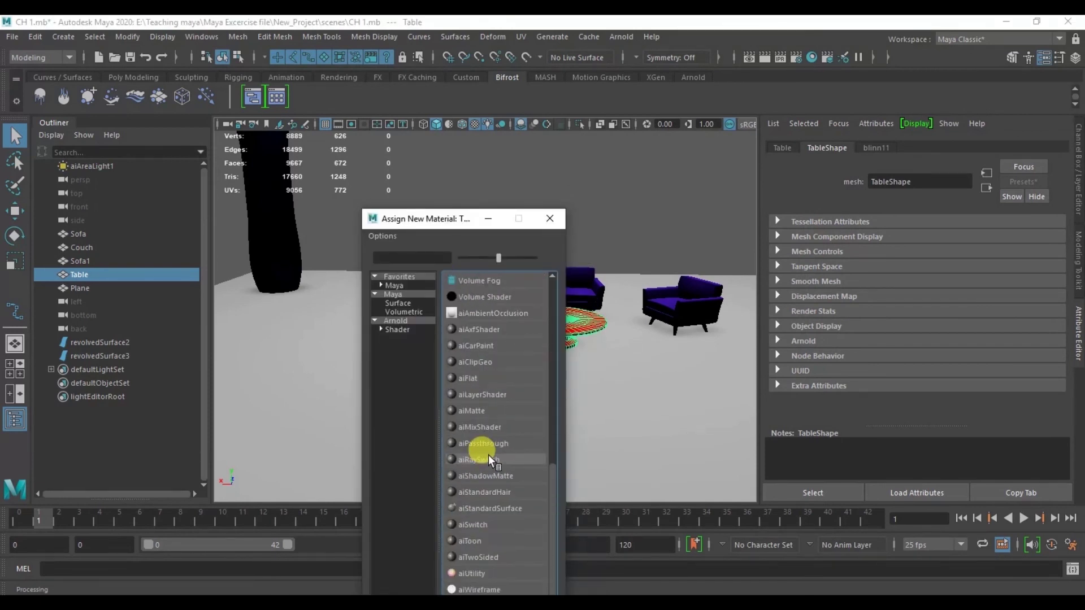
{"action": "left_click", "coordinate": [500, 508]}
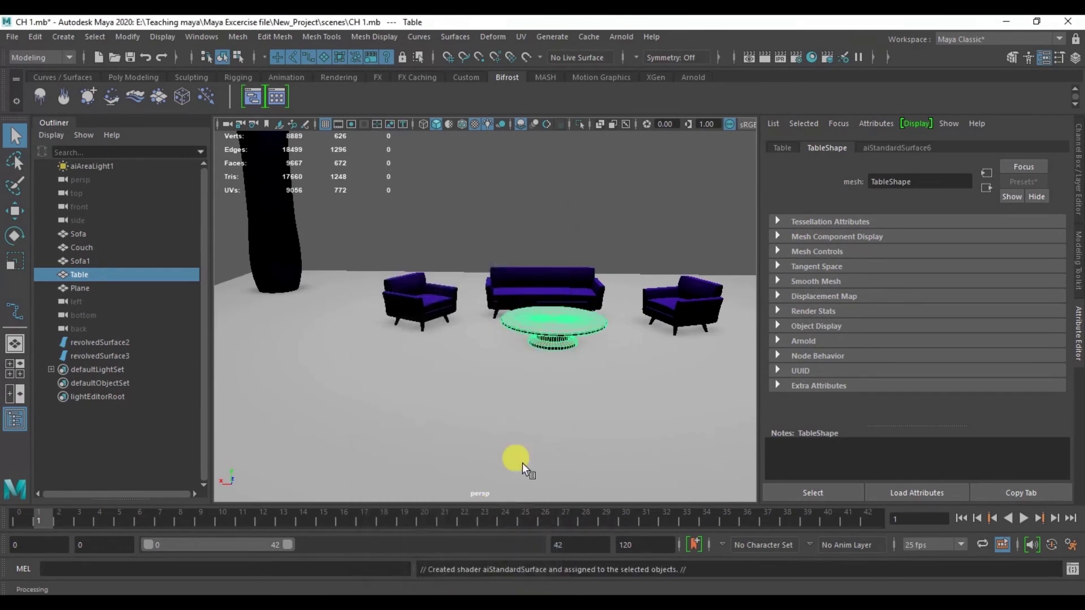
Set the material's Base Color to dark red and deselect the table
{"action": "left_click", "coordinate": [872, 147]}
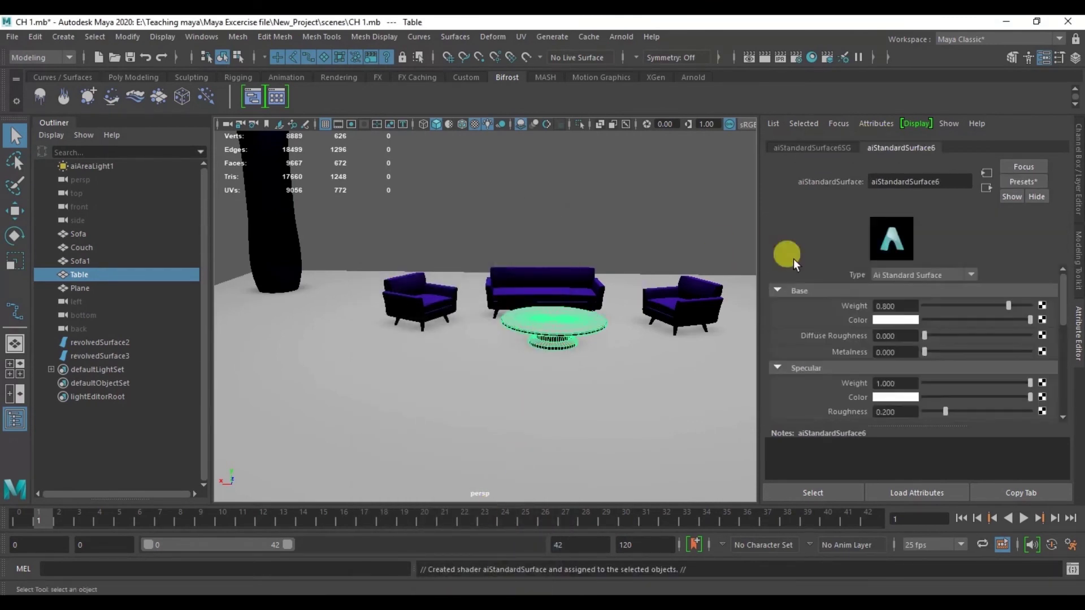
{"action": "left_click", "coordinate": [907, 318]}
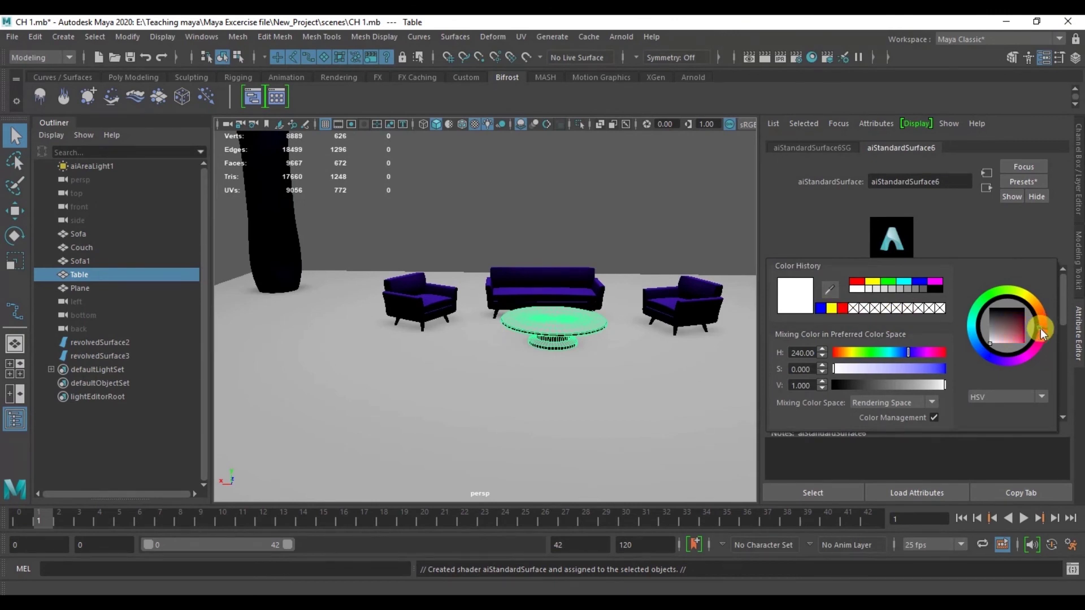
{"action": "left_click_drag", "start_coordinate": [1010, 336], "coordinate": [1021, 326]}
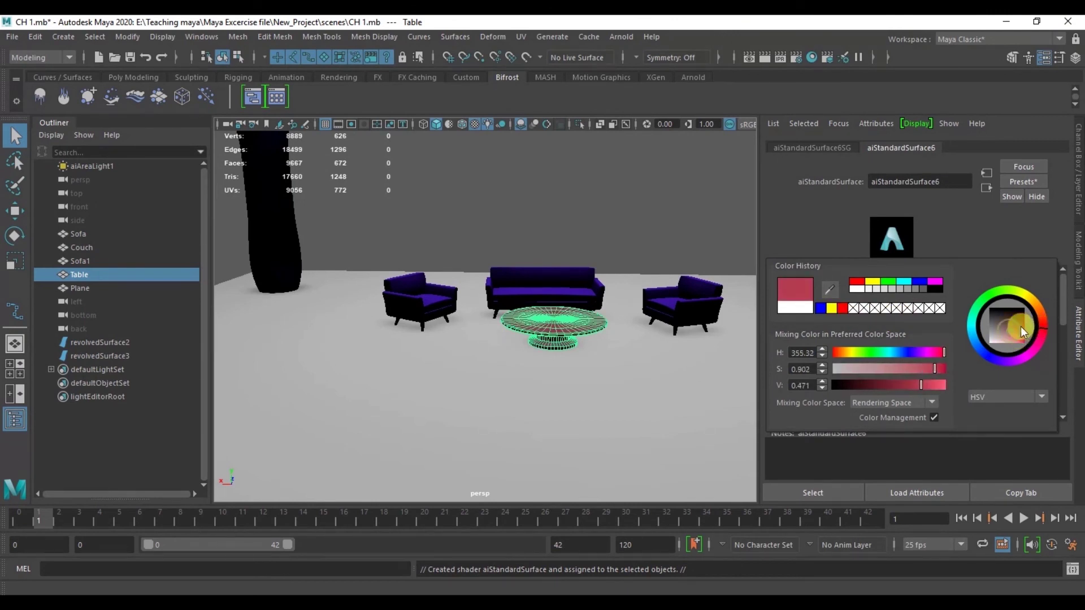
{"action": "left_click", "coordinate": [630, 246]}
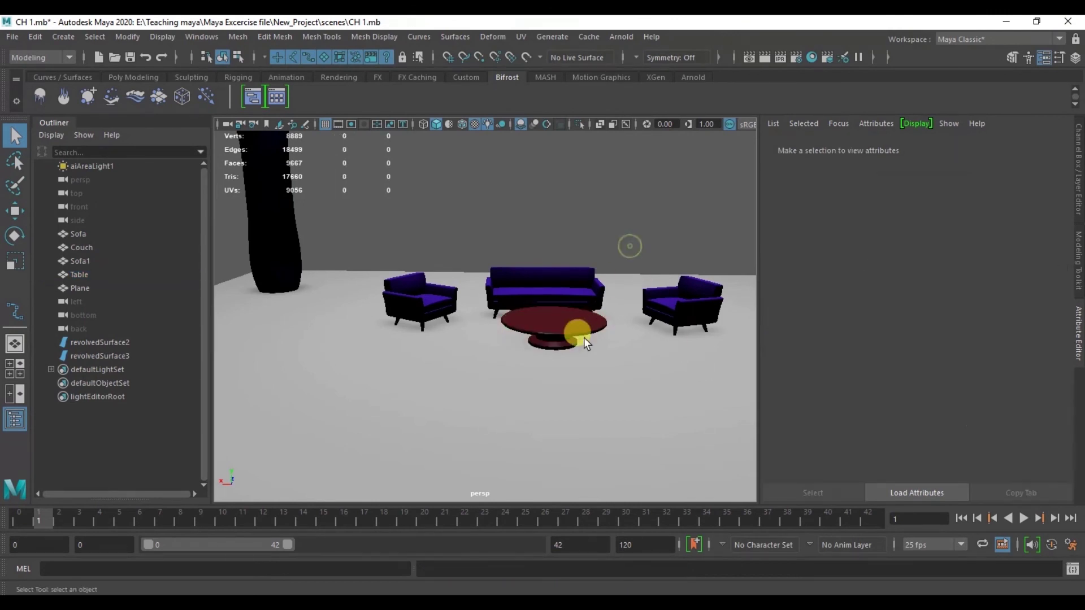
{"action": "left_click", "coordinate": [546, 338]}
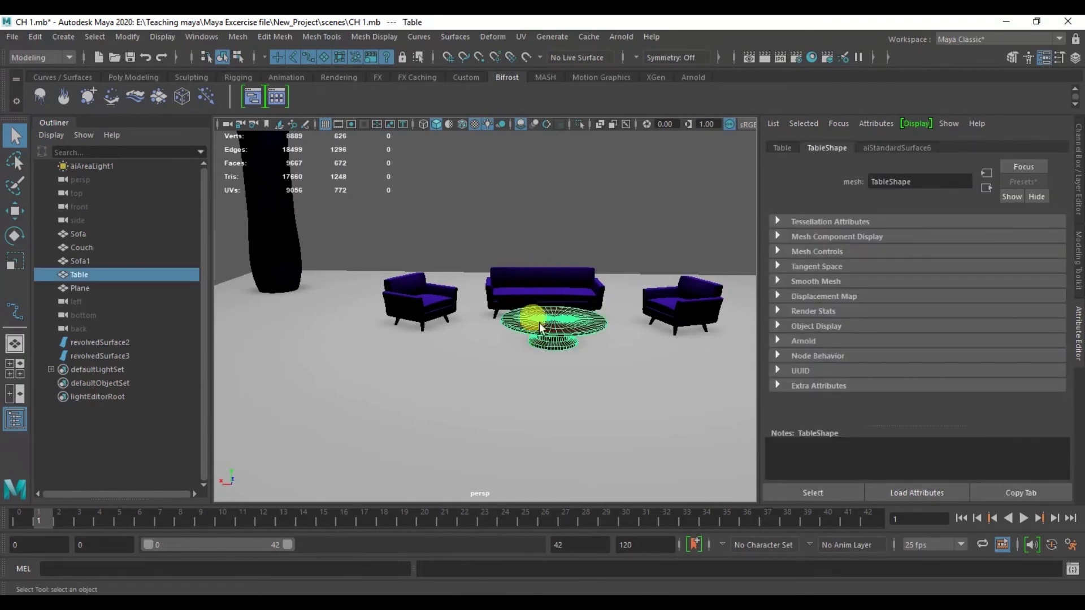
{"action": "right_click_drag", "start_coordinate": [551, 325], "coordinate": [560, 367]}
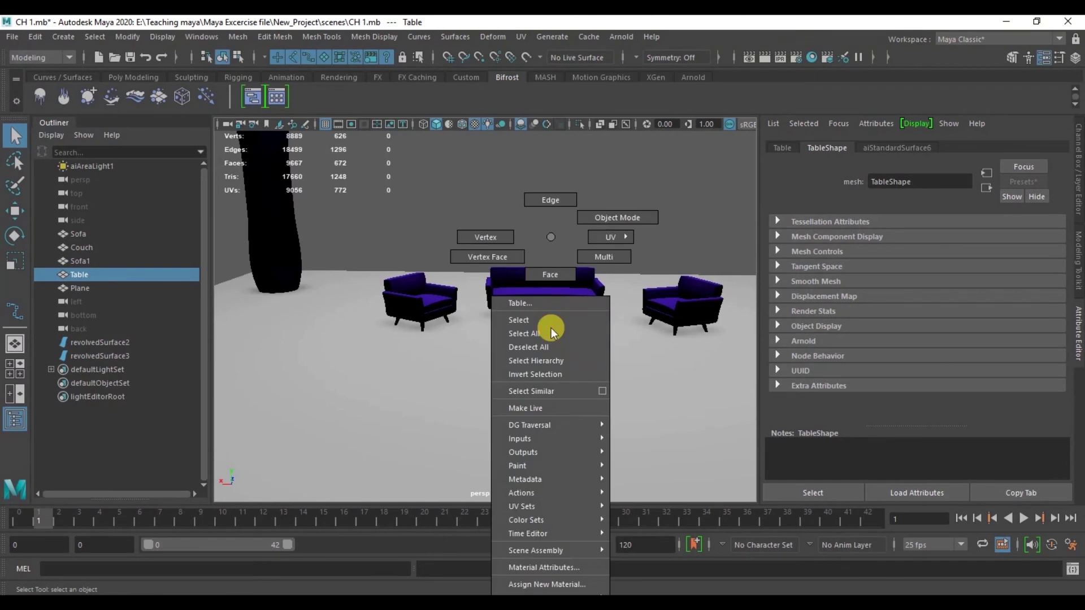
{"action": "left_click", "coordinate": [540, 373]}
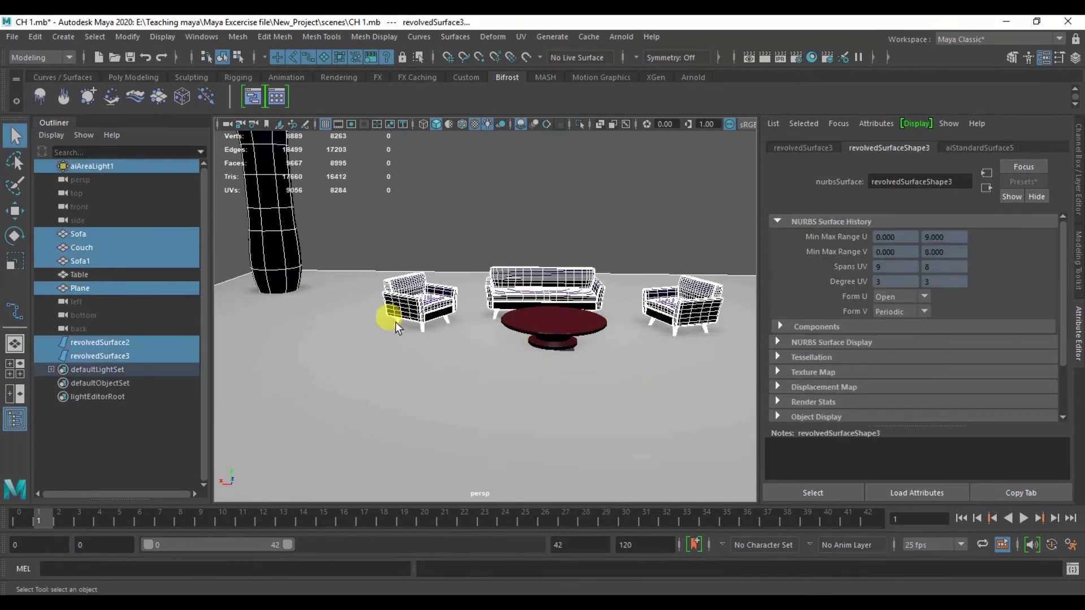
{"action": "right_click", "coordinate": [545, 332]}
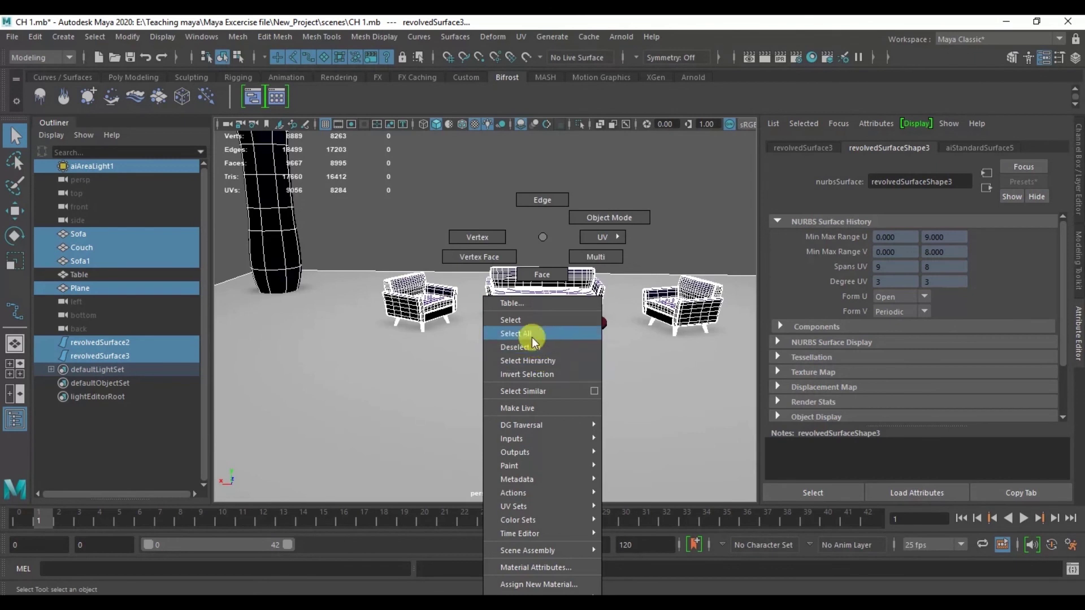
{"action": "left_click", "coordinate": [532, 337]}
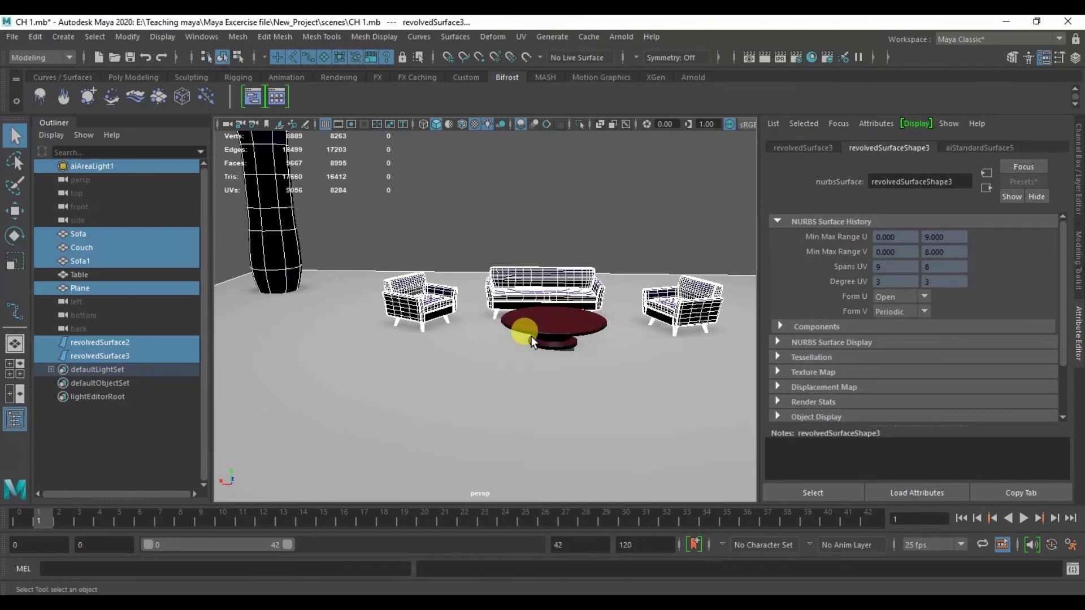
{"action": "right_click", "coordinate": [574, 336]}
{"action": "left_click", "coordinate": [564, 350]}
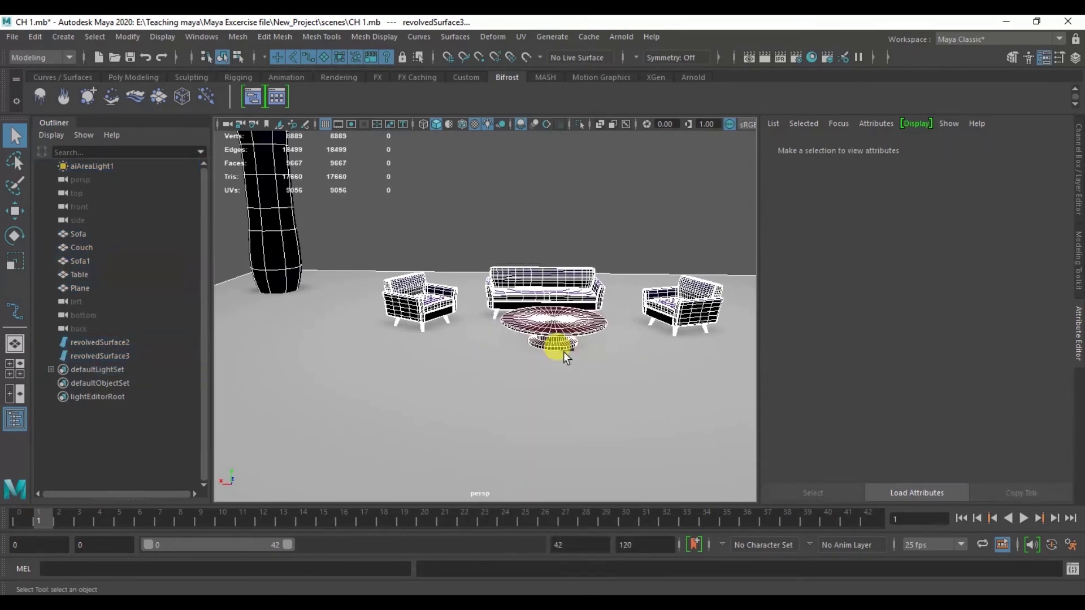
{"action": "left_click", "coordinate": [286, 242]}
{"action": "left_click_drag", "start_coordinate": [286, 242], "coordinate": [655, 413], "text": "alt"}
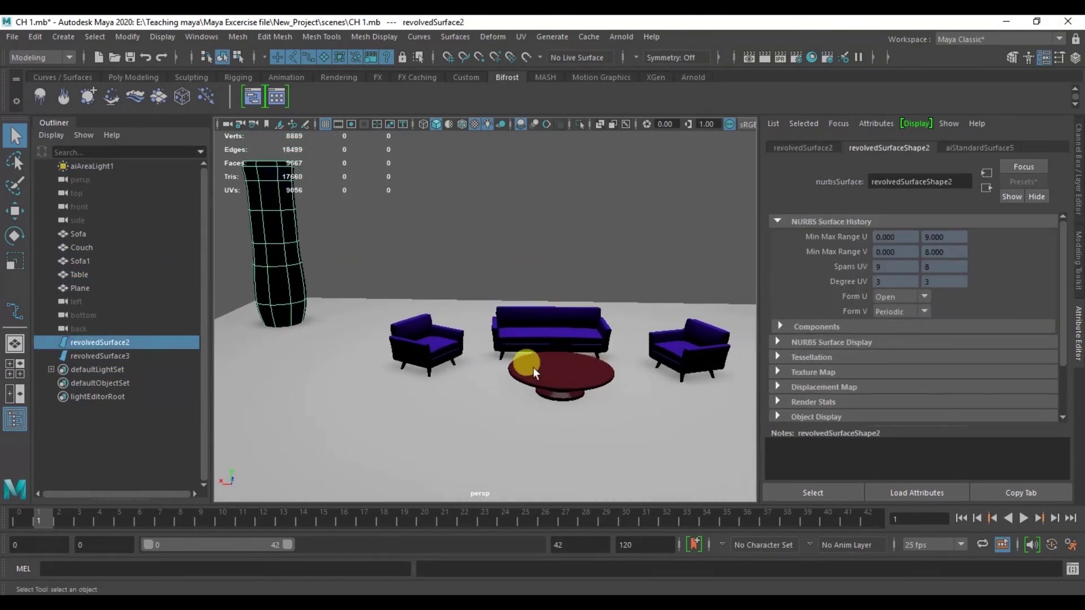
{"action": "left_click", "coordinate": [535, 367]}
{"action": "right_click", "coordinate": [539, 368]}
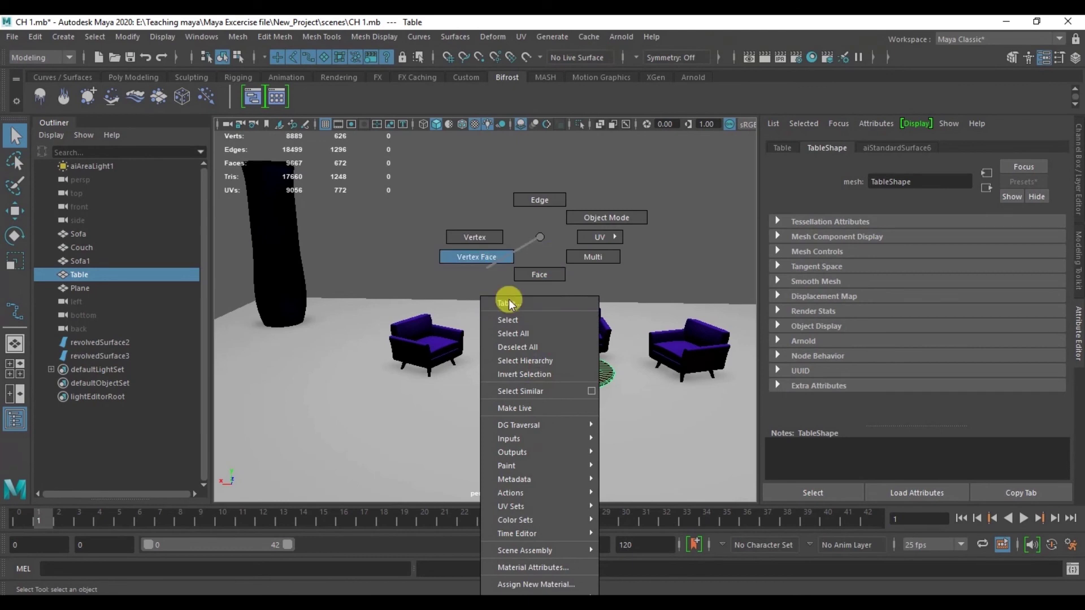
{"action": "left_click", "coordinate": [538, 243]}
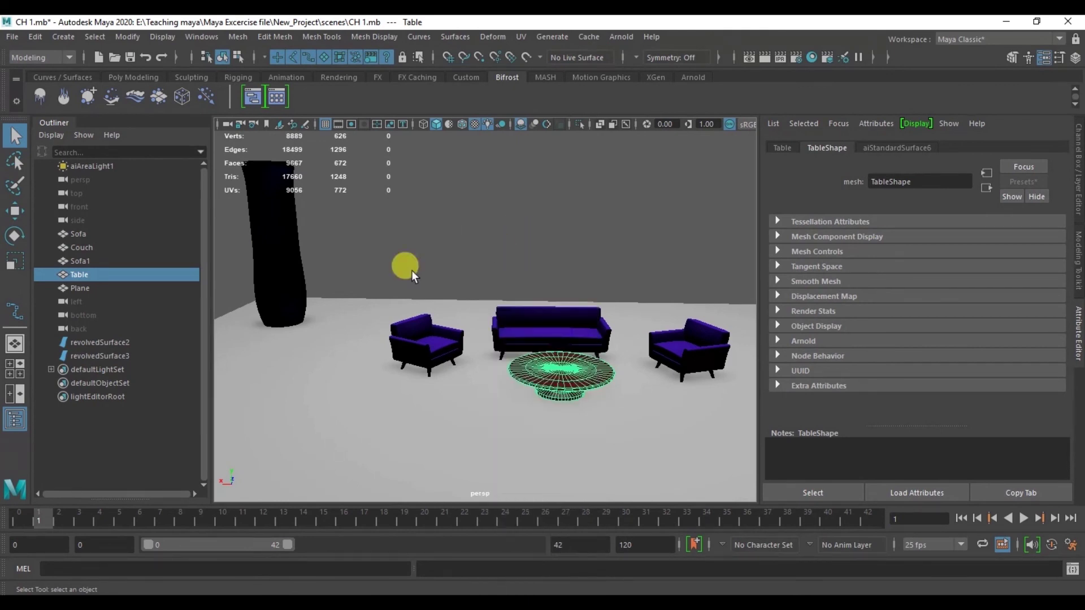
{"action": "left_click", "coordinate": [282, 263]}
{"action": "right_click", "coordinate": [282, 264]}
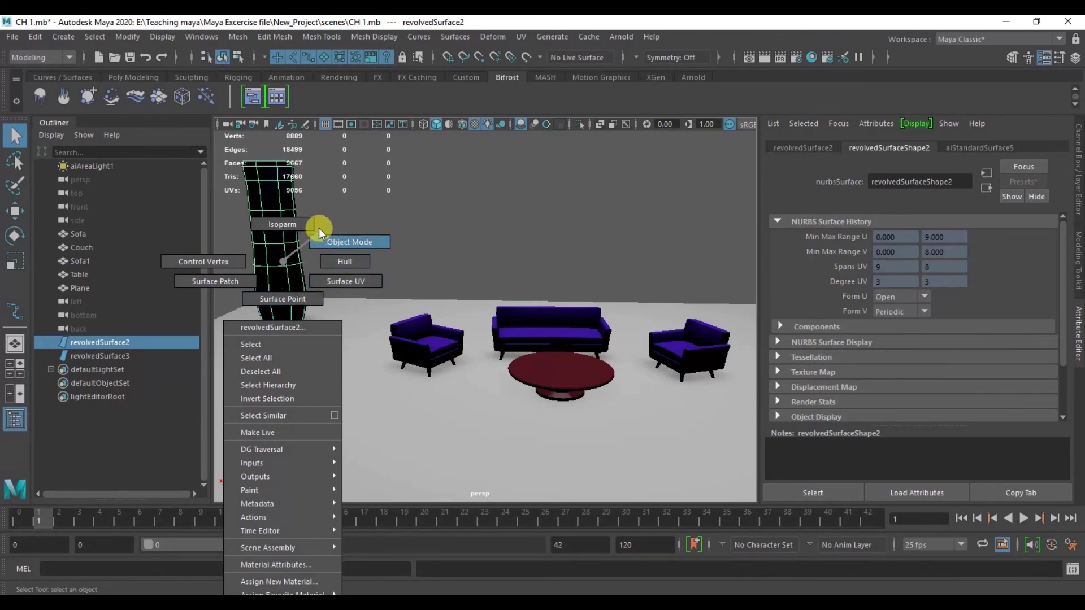
{"action": "left_click", "coordinate": [280, 262]}
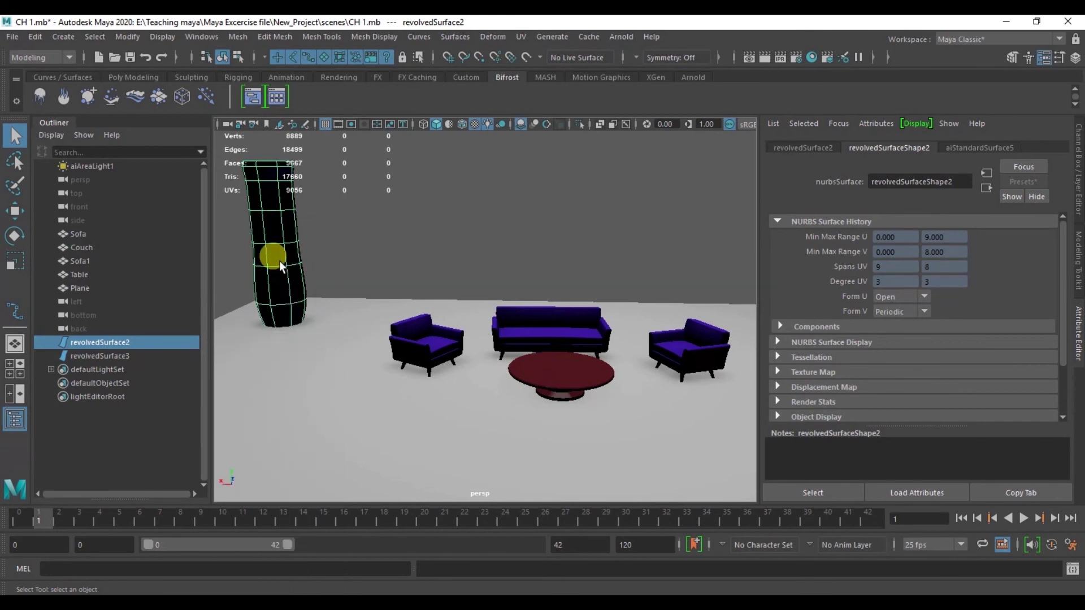
{"action": "left_click", "coordinate": [367, 267]}
{"action": "mouse_move", "coordinate": [336, 268]}
{"action": "left_mouse_down", "text": "alt"}
{"action": "mouse_move", "coordinate": [449, 271]}
{"action": "mouse_move", "coordinate": [380, 260]}
{"action": "mouse_move", "coordinate": [347, 235]}
{"action": "mouse_move", "coordinate": [352, 245]}
{"action": "mouse_move", "coordinate": [364, 238]}
{"action": "mouse_move", "coordinate": [424, 307]}
{"action": "mouse_move", "coordinate": [401, 324]}
{"action": "left_mouse_up", "text": "alt"}
{"action": "left_click", "coordinate": [364, 252]}
{"action": "right_click_drag", "start_coordinate": [409, 292], "coordinate": [365, 284]}
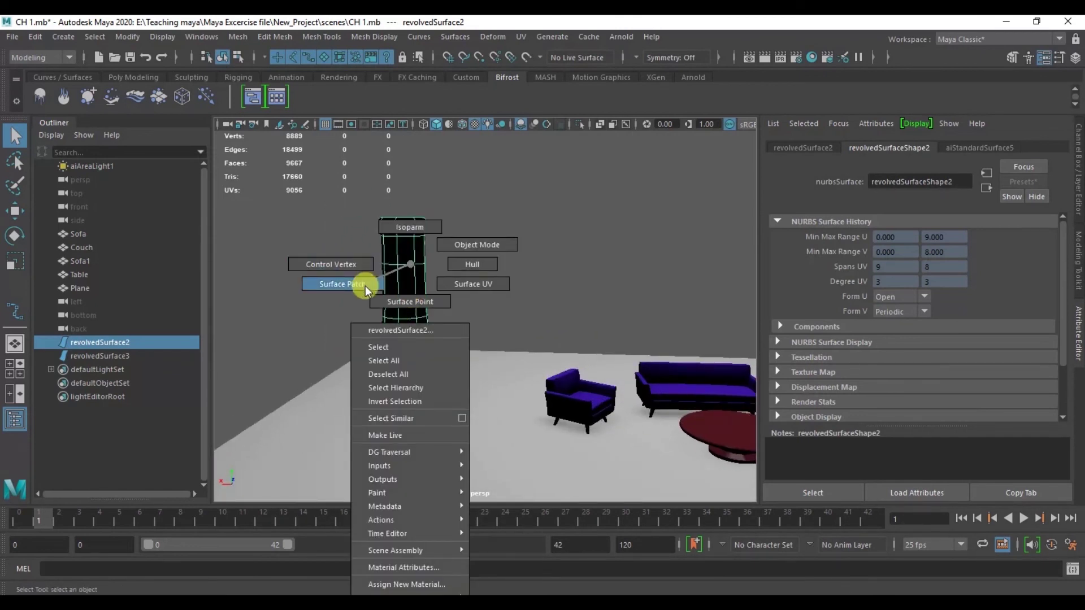
{"action": "mouse_move", "coordinate": [365, 285]}
{"action": "right_mouse_down"}
{"action": "mouse_move", "coordinate": [406, 302]}
{"action": "mouse_move", "coordinate": [379, 535]}
{"action": "mouse_move", "coordinate": [419, 352]}
{"action": "right_mouse_up"}
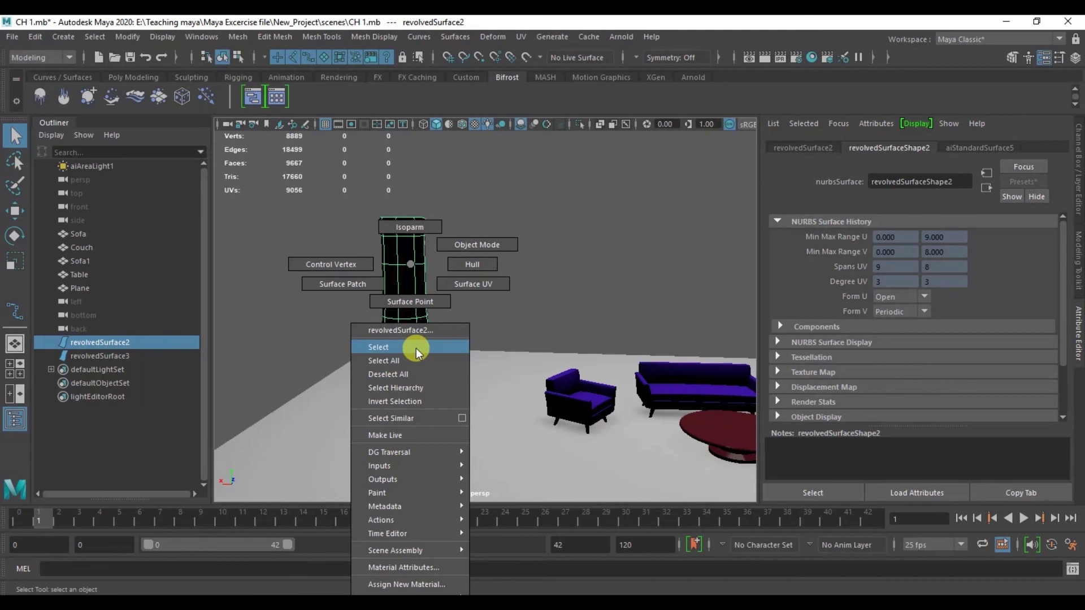
{"action": "mouse_move", "coordinate": [416, 349]}
{"action": "right_mouse_down"}
{"action": "mouse_move", "coordinate": [405, 393]}
{"action": "mouse_move", "coordinate": [423, 484]}
{"action": "mouse_move", "coordinate": [383, 279]}
{"action": "mouse_move", "coordinate": [409, 264]}
{"action": "right_mouse_up"}
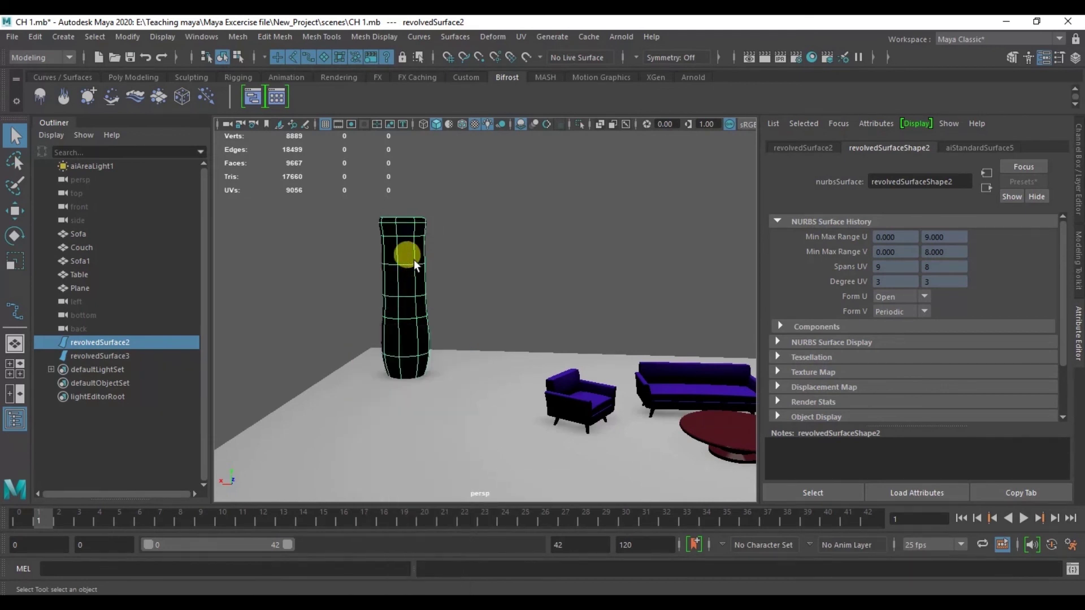
{"action": "left_click", "coordinate": [523, 277]}
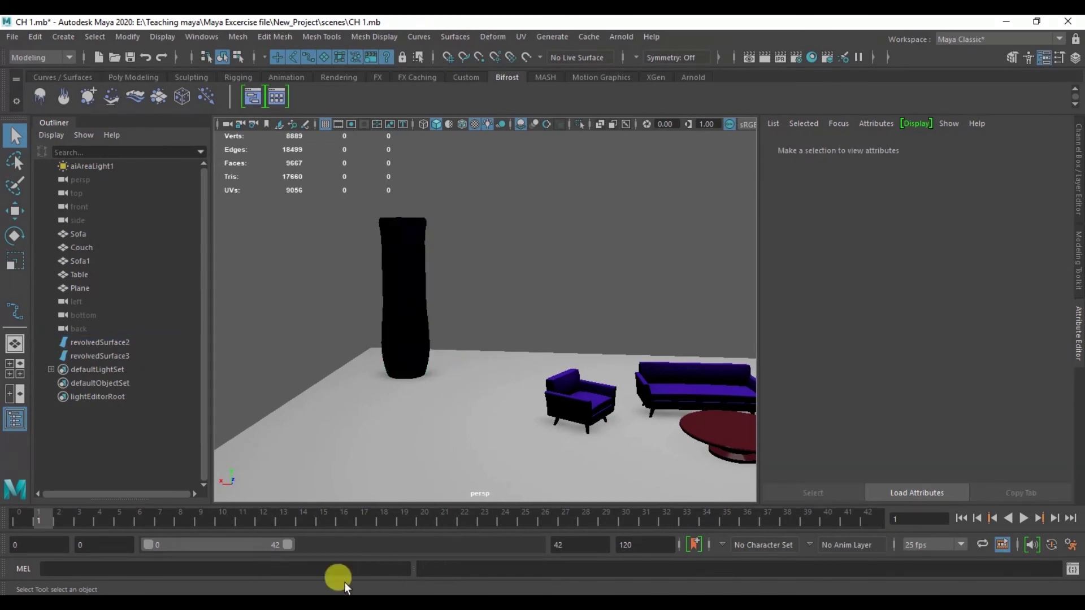